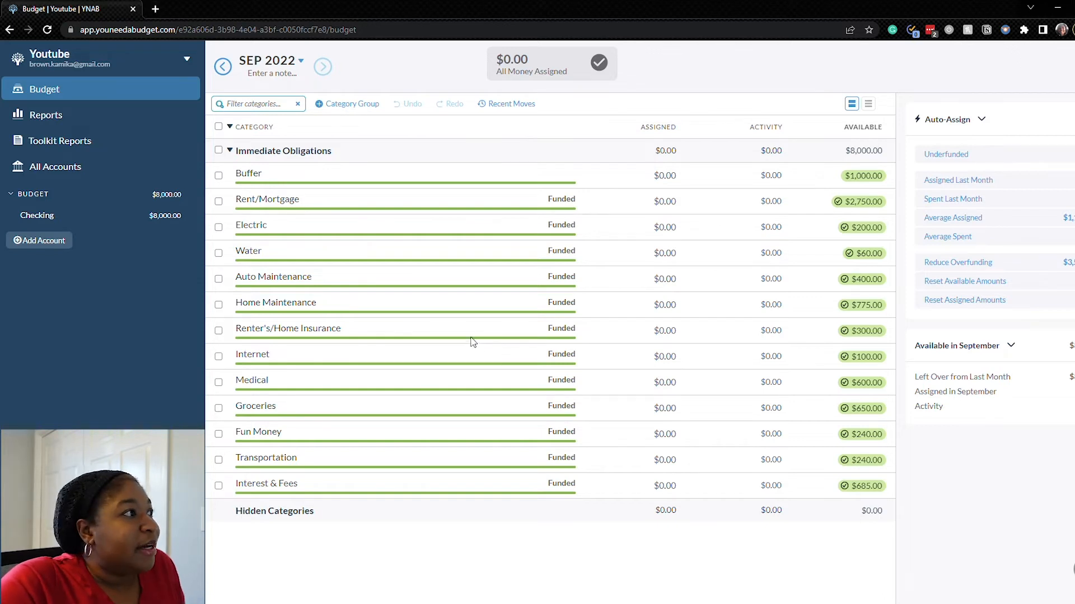
Step: Set up a new unlinked Credit Card account nicknamed Chase Card with a current balance of -800
{"action": "left_click", "coordinate": [58, 244]}
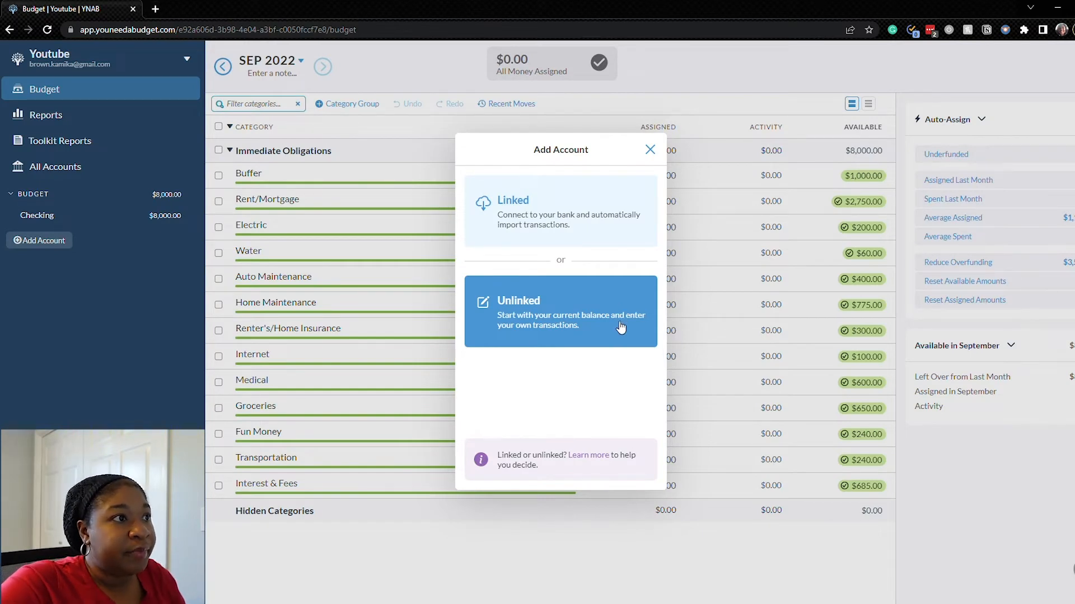
{"action": "left_click", "coordinate": [615, 322]}
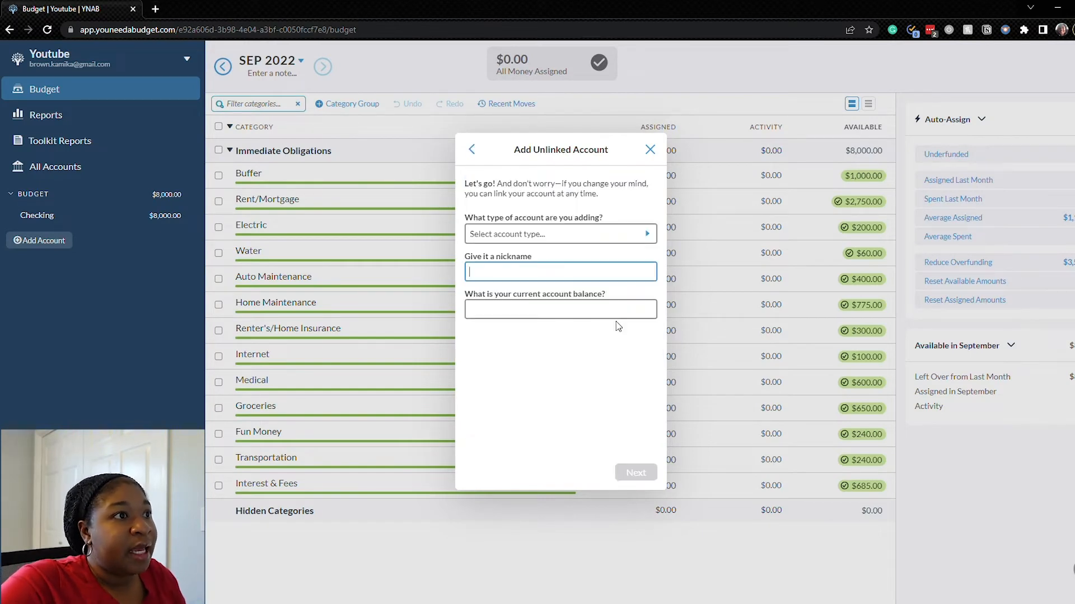
{"action": "left_click", "coordinate": [648, 234]}
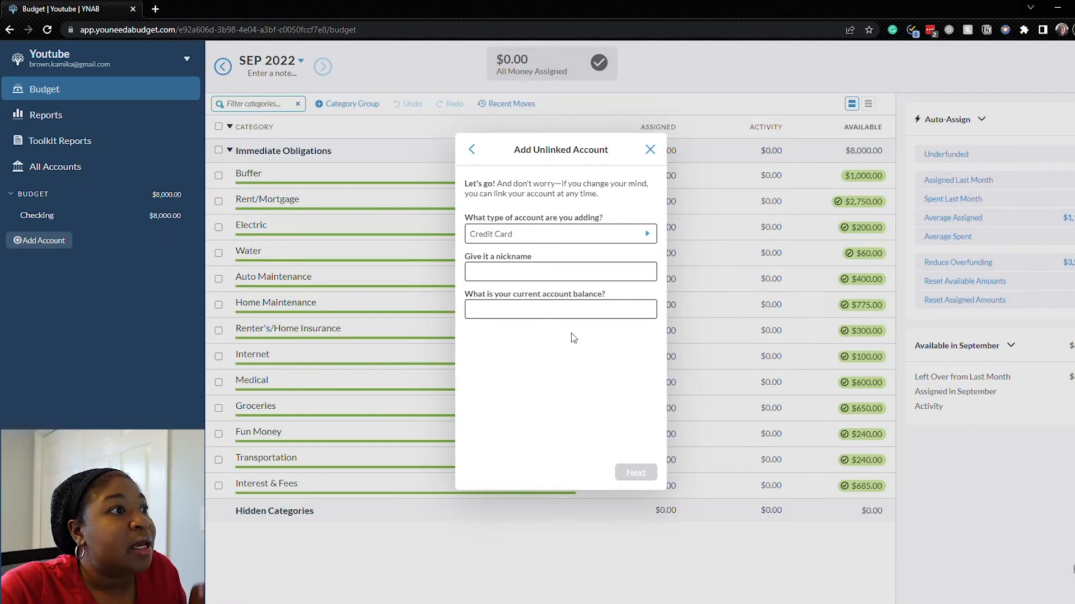
{"action": "left_click", "coordinate": [552, 275]}
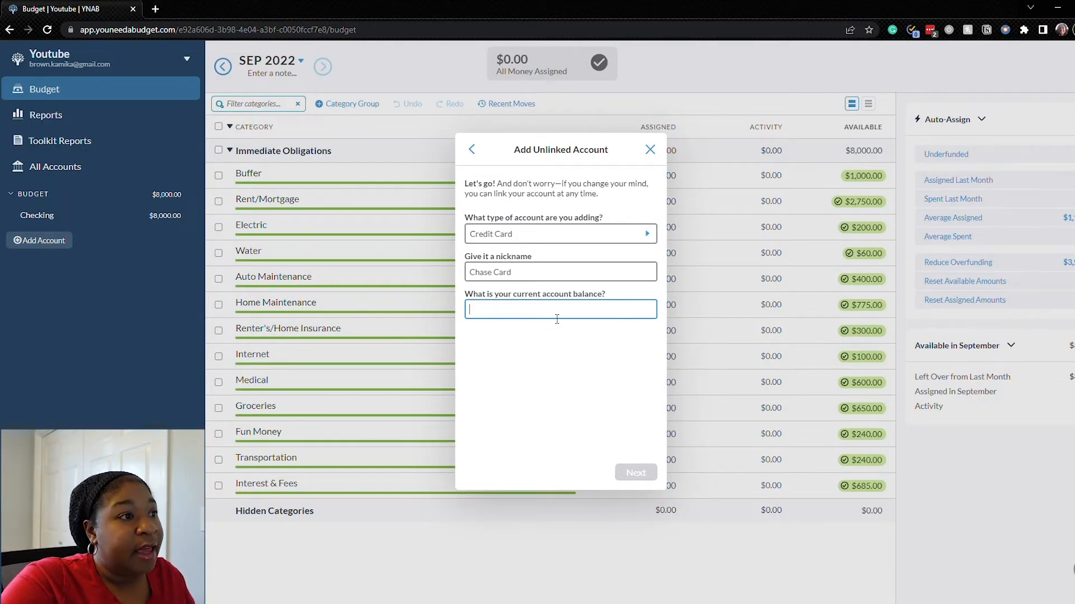
{"action": "type", "text": "-800"}
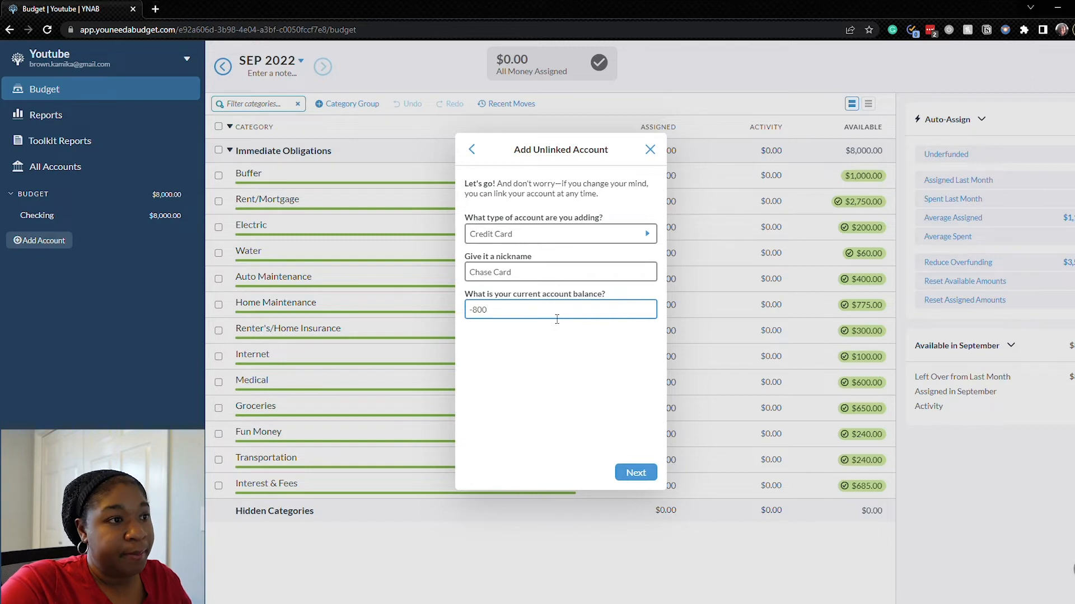
Step: Choose to skip handling the Chase Card's balance for now and finish adding the account
{"action": "left_click", "coordinate": [637, 474]}
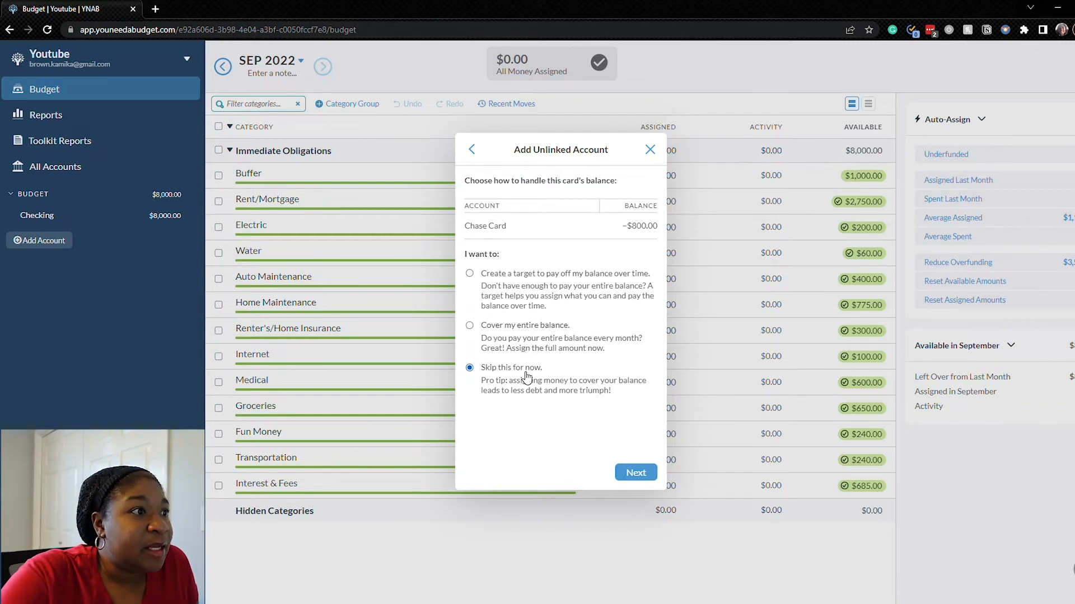
{"action": "left_click", "coordinate": [624, 473]}
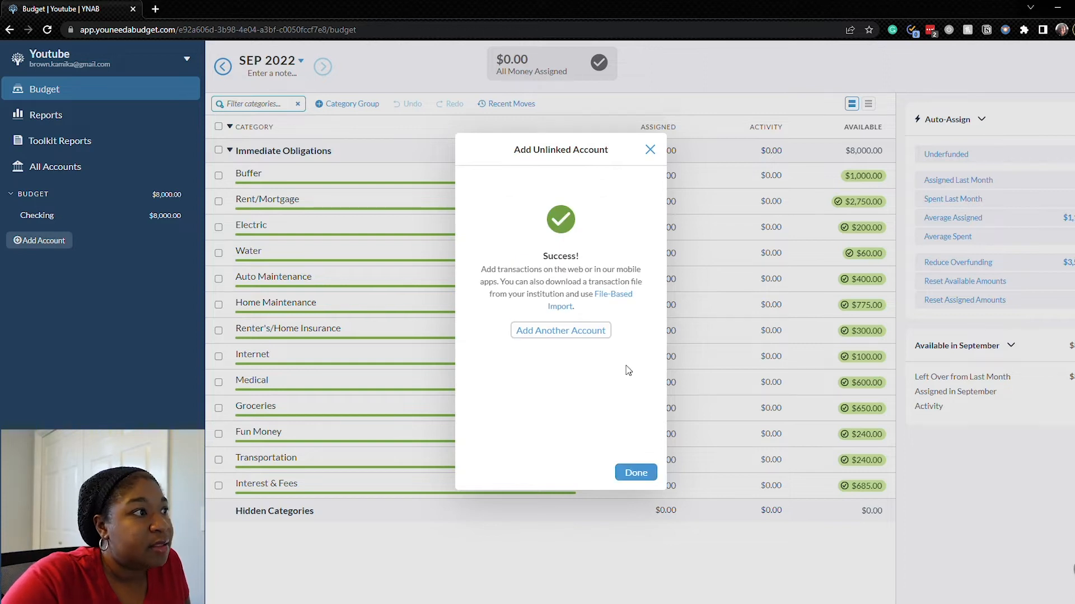
{"action": "left_click", "coordinate": [636, 474]}
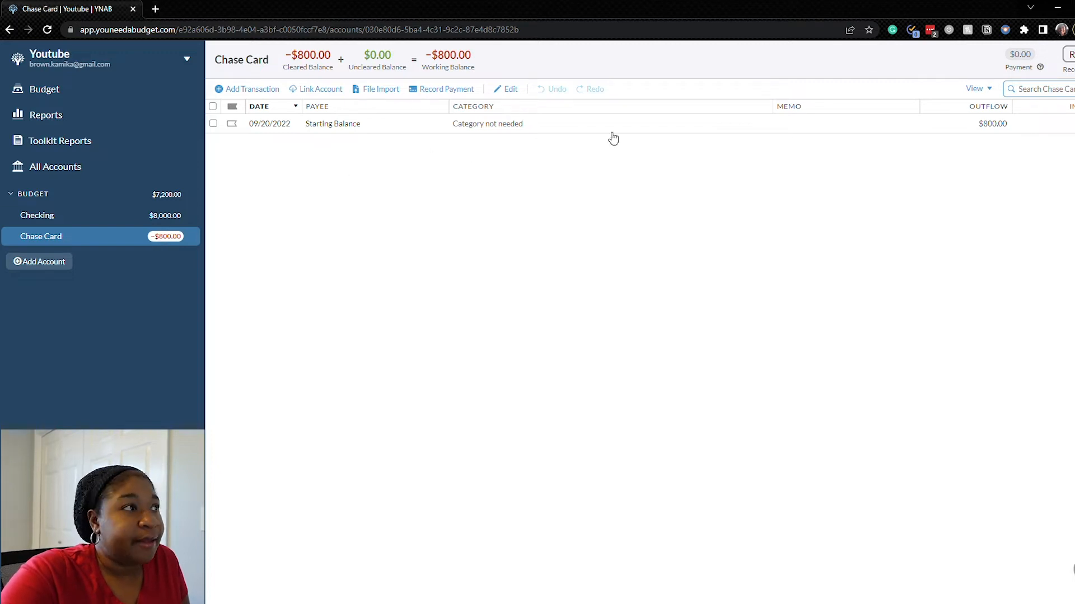
Step: Return to the September 2022 budget and select the Chase Card category under Credit Card Payments
{"action": "left_click", "coordinate": [84, 96]}
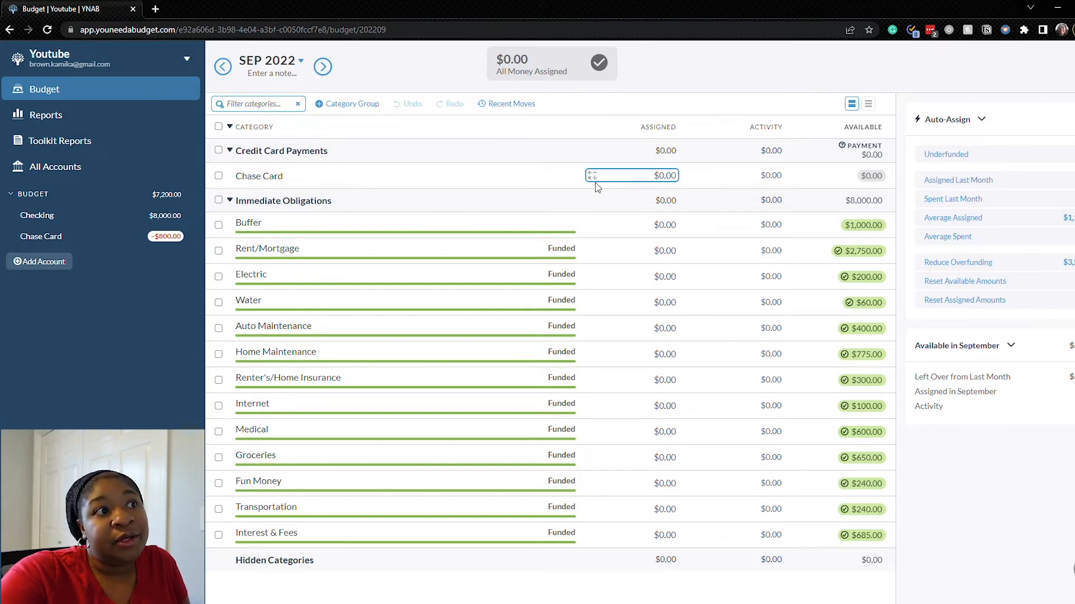
{"action": "left_click", "coordinate": [675, 177]}
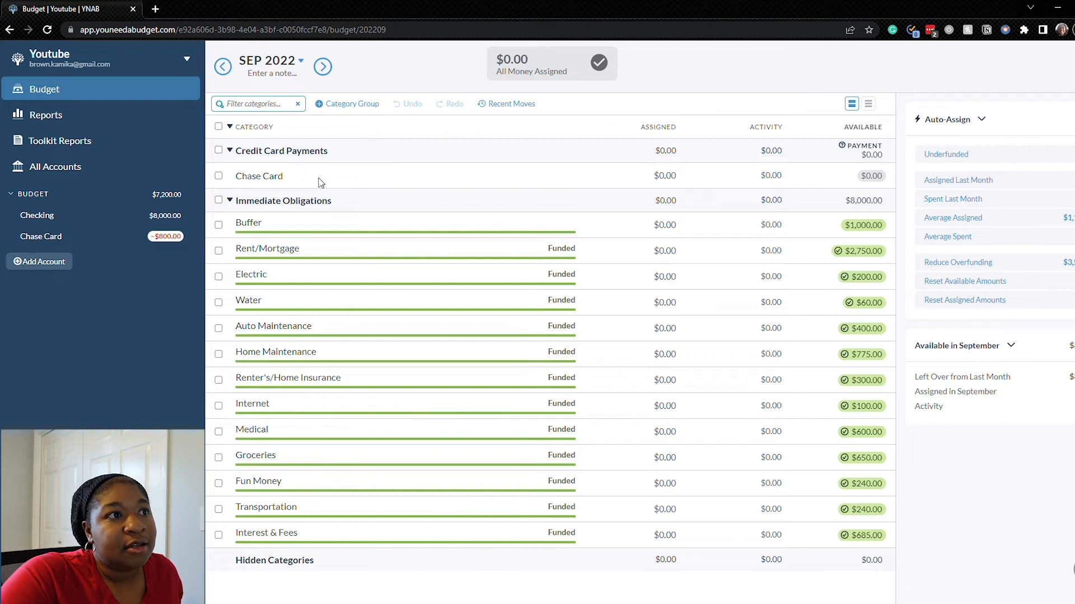
{"action": "left_click", "coordinate": [570, 176]}
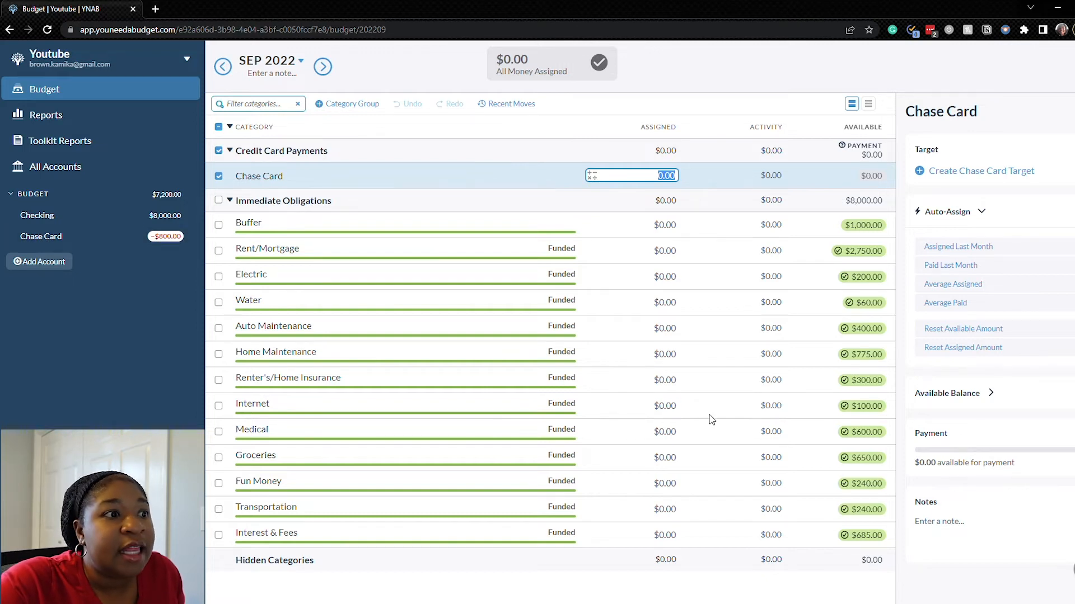
Step: Move $600.00 from the Medical category to the Chase Card payment category
{"action": "left_click", "coordinate": [857, 436]}
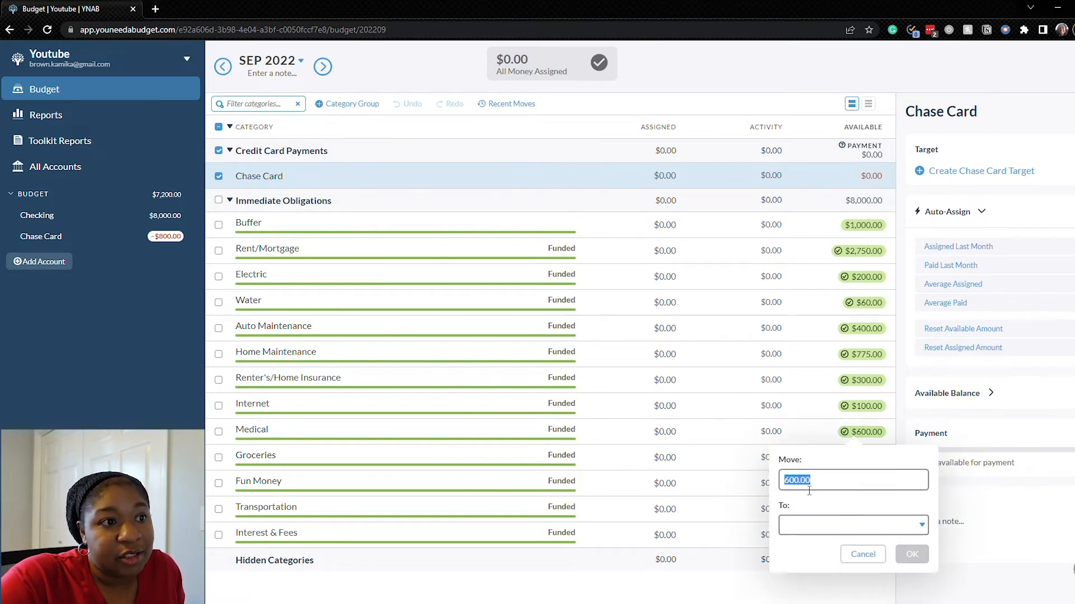
{"action": "left_click", "coordinate": [841, 526]}
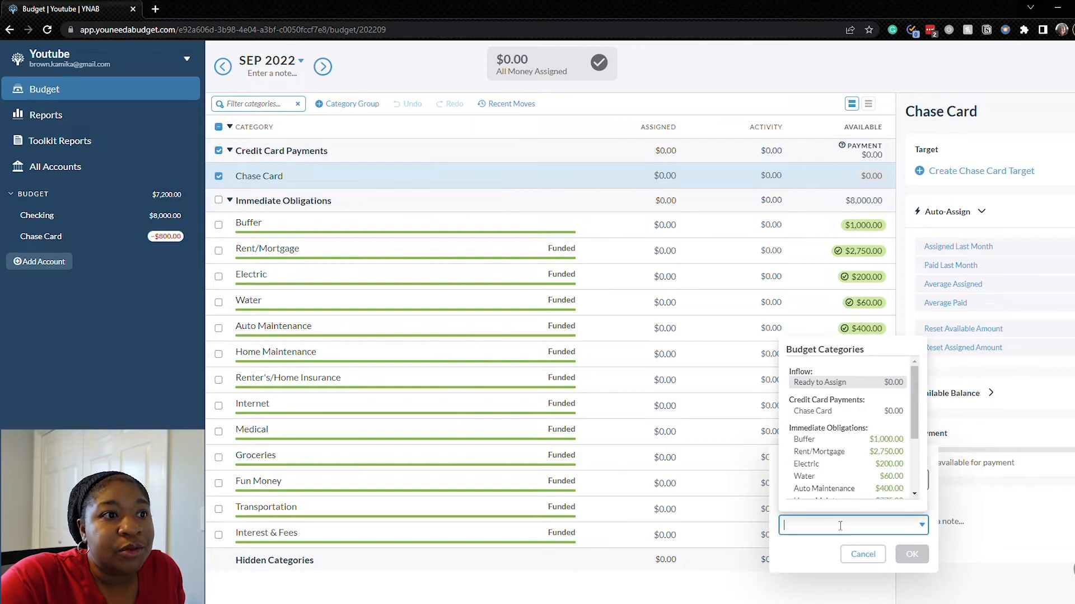
{"action": "left_click", "coordinate": [846, 412]}
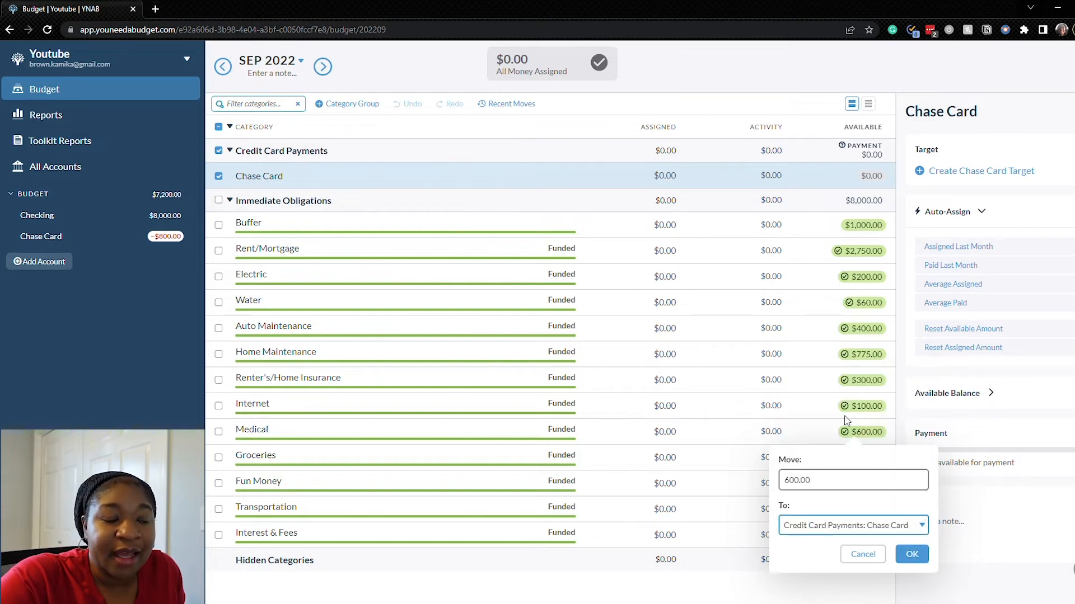
{"action": "left_click", "coordinate": [912, 555]}
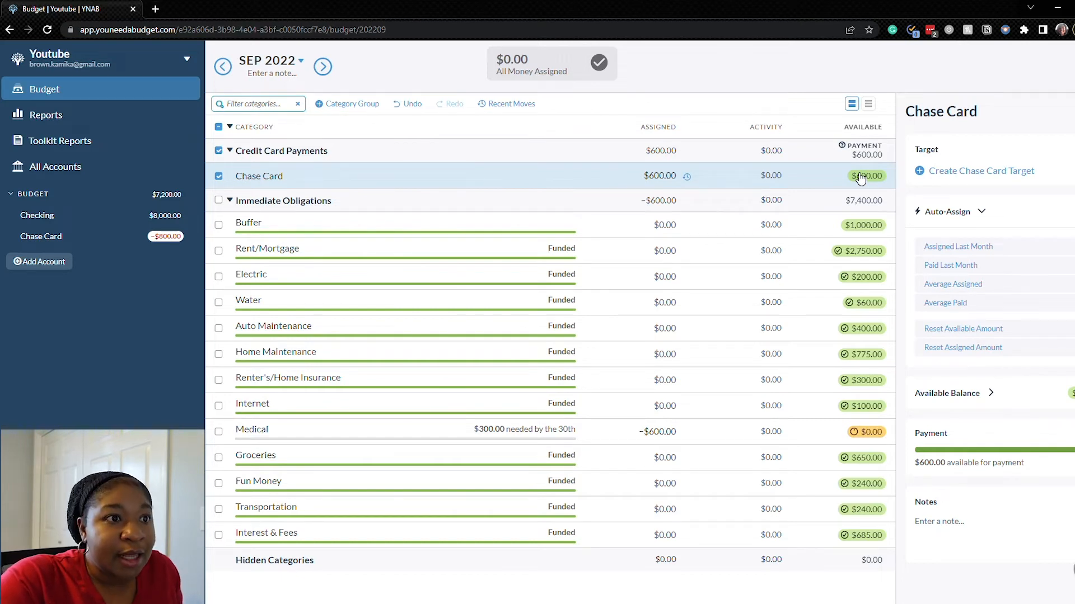
Step: Move $200 from the Home Maintenance category to the Chase Card payment category
{"action": "left_click", "coordinate": [867, 355]}
{"action": "type", "text": "200"}
{"action": "left_click", "coordinate": [906, 451]}
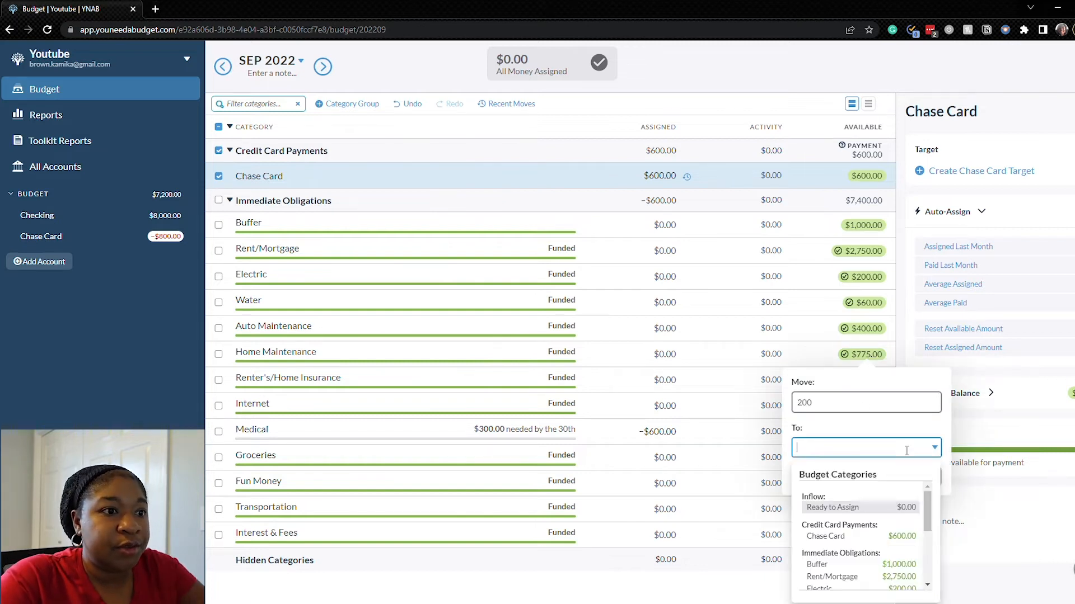
{"action": "left_click", "coordinate": [883, 536]}
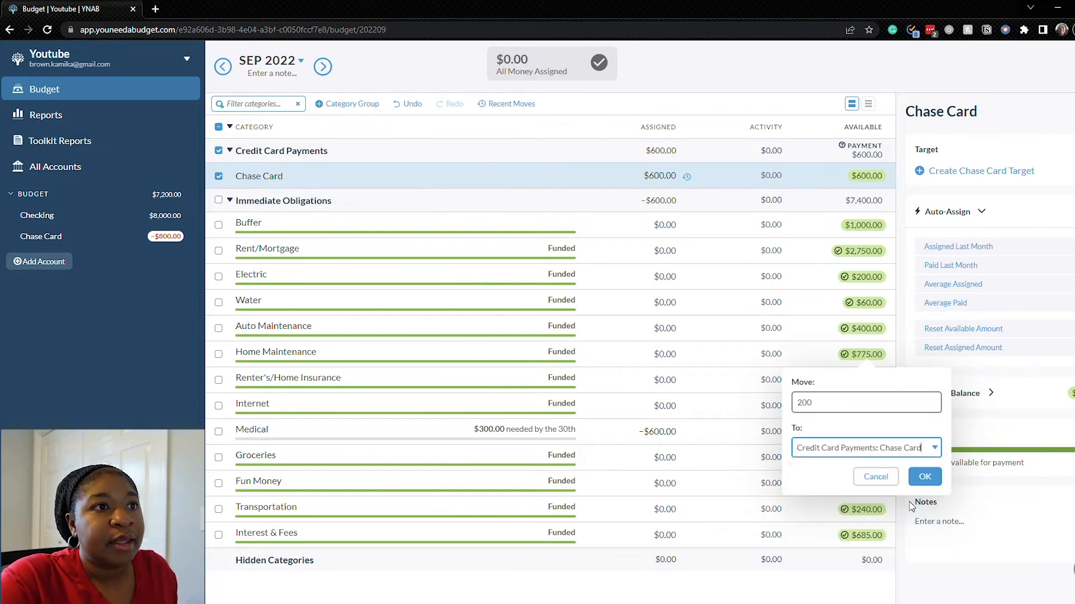
{"action": "left_click", "coordinate": [924, 477]}
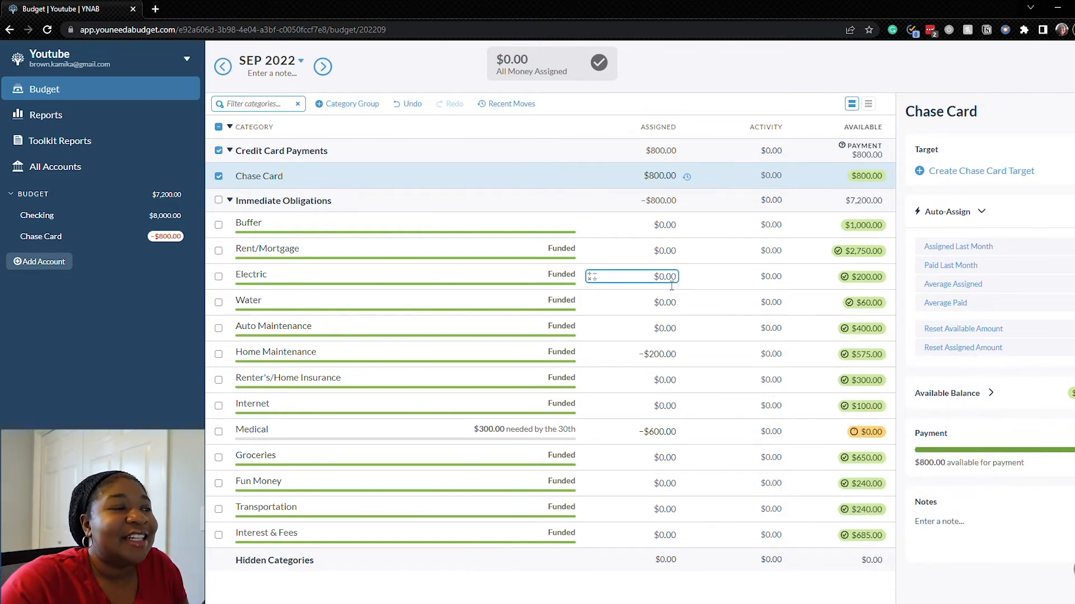
Step: Undo both money moves from Home Maintenance and Medical to the Chase Card
{"action": "left_click", "coordinate": [552, 170]}
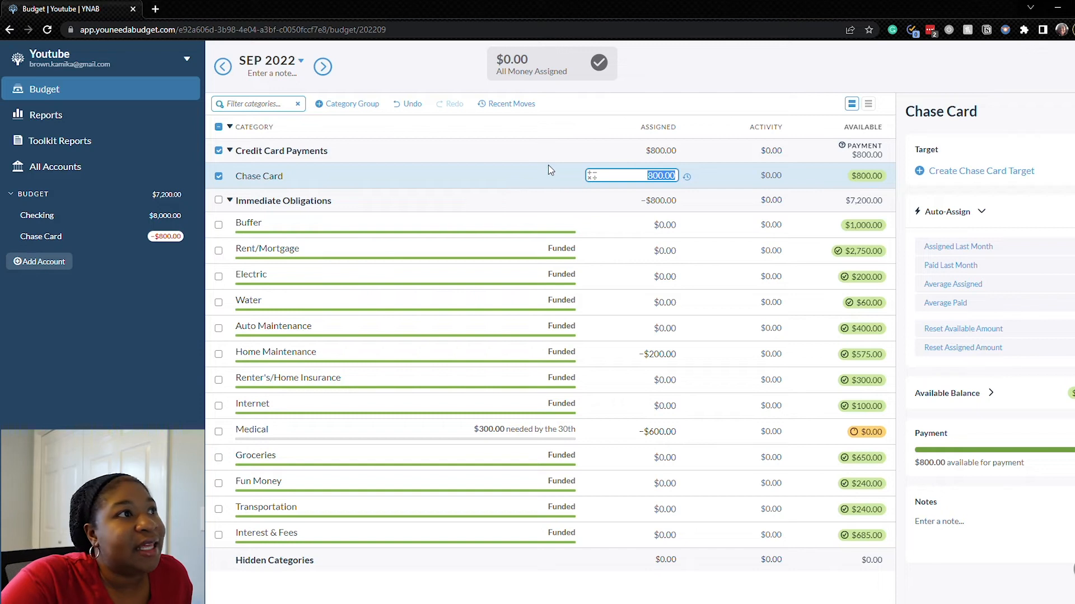
{"action": "left_click", "coordinate": [410, 109]}
{"action": "left_click", "coordinate": [409, 110]}
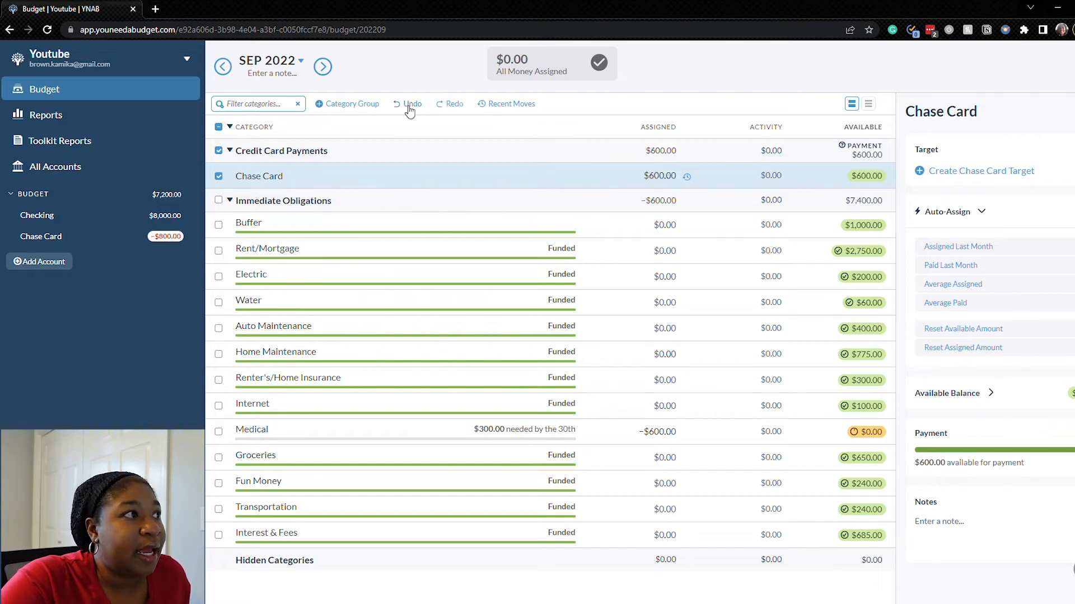
{"action": "left_click", "coordinate": [410, 110]}
{"action": "left_click", "coordinate": [410, 110]}
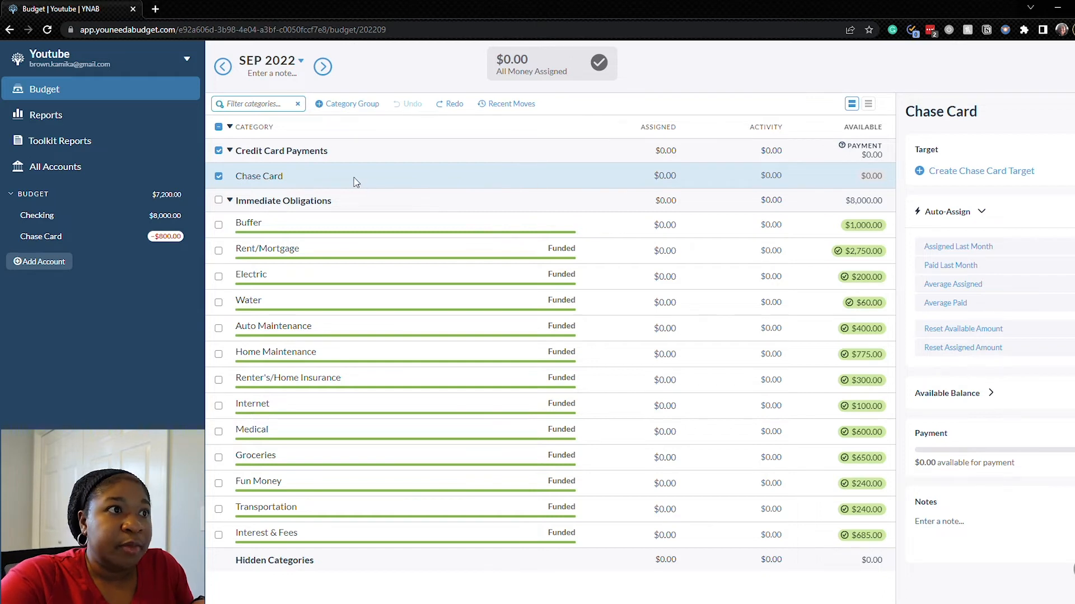
Step: Create and save a Pay Off Balance by Date target for the Chase Card, due November 2022
{"action": "left_click", "coordinate": [947, 173]}
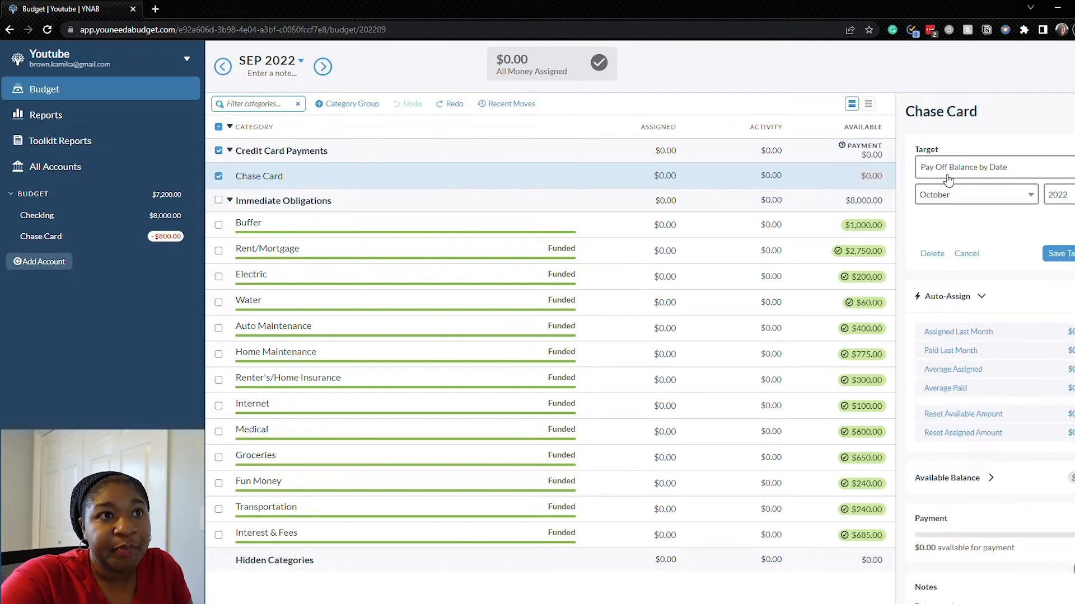
{"action": "left_click", "coordinate": [1068, 166]}
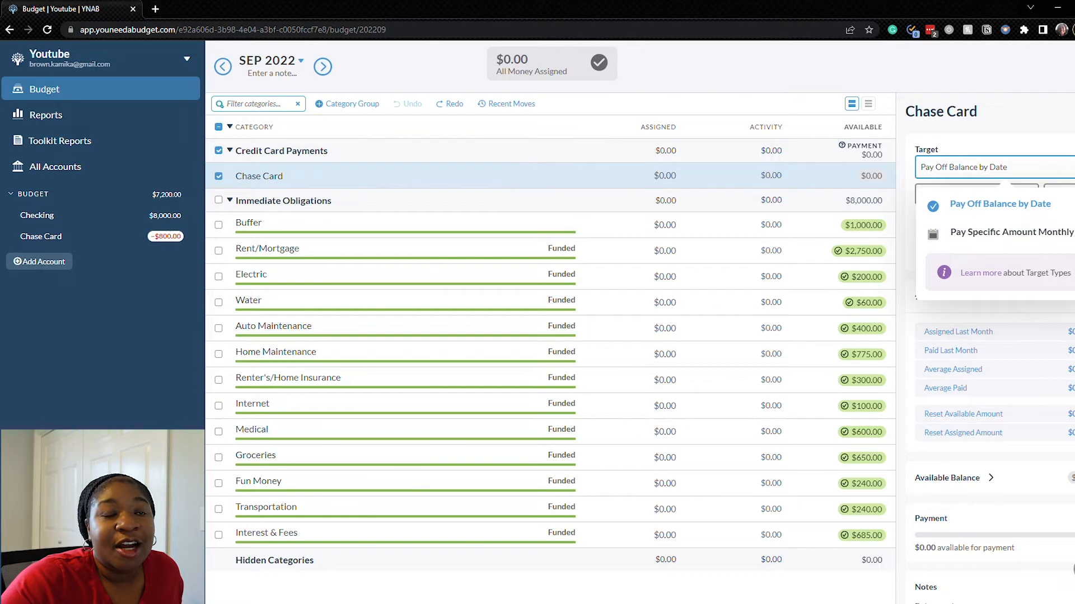
{"action": "left_click", "coordinate": [1042, 231]}
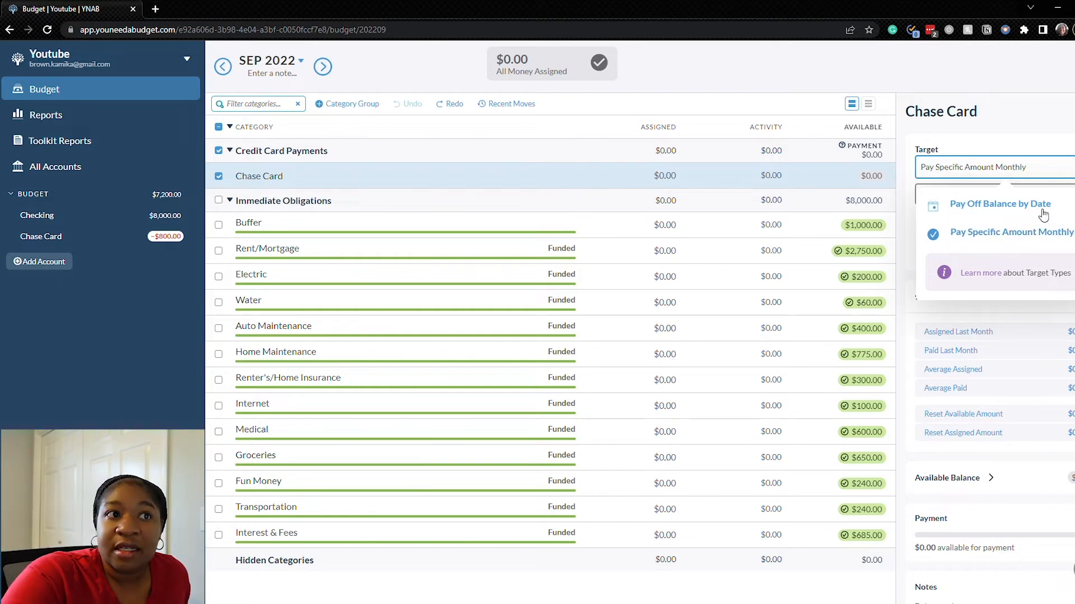
{"action": "left_click", "coordinate": [1042, 213]}
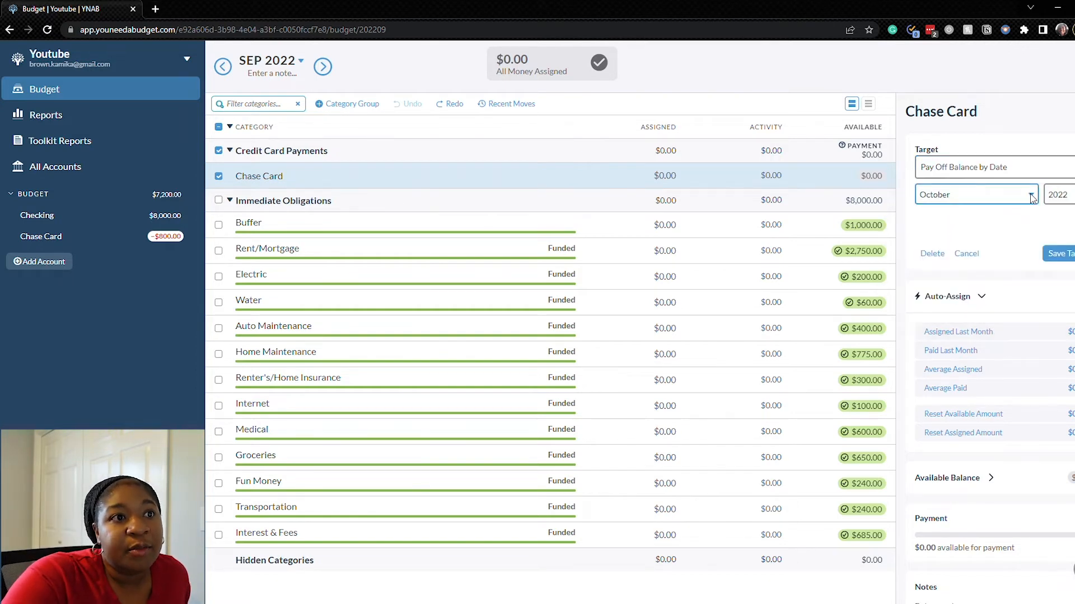
{"action": "key", "text": "Down"}
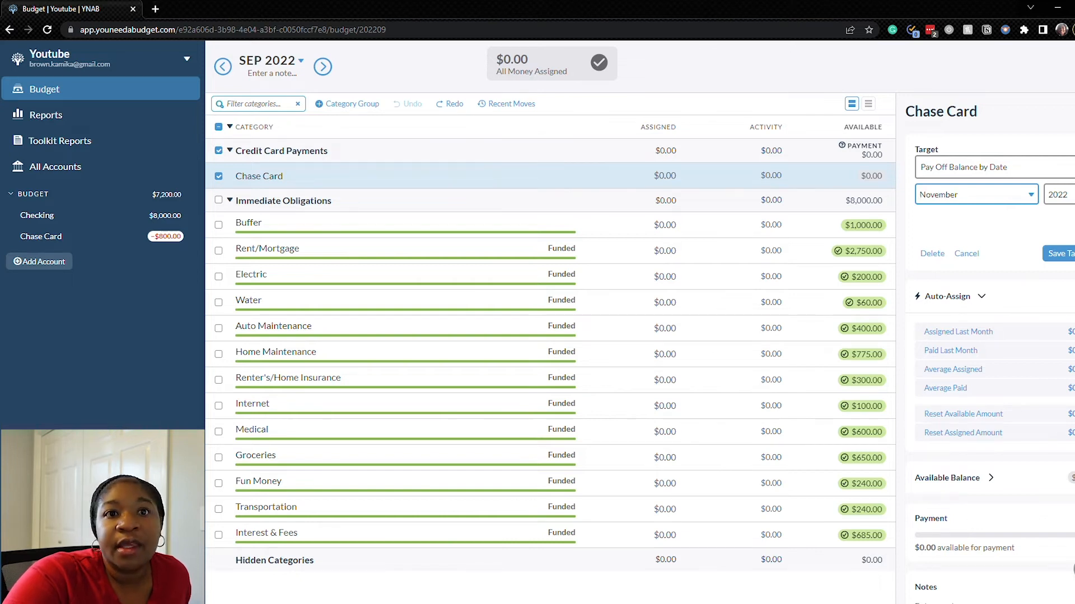
{"action": "left_click", "coordinate": [1060, 254]}
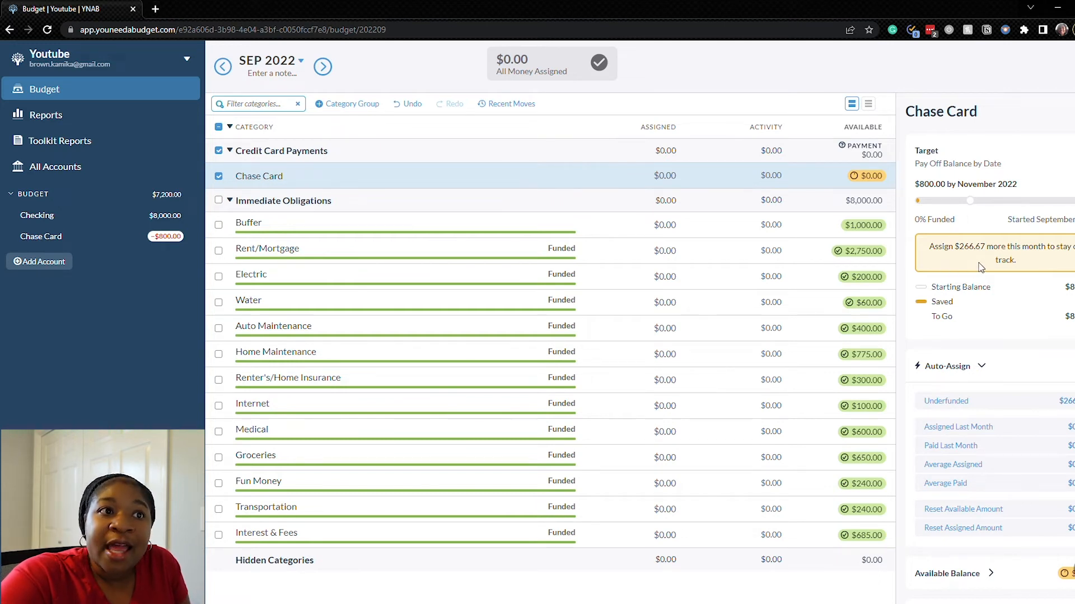
Step: Assign the $266.67 the Chase Card target needs this month from Auto Maintenance, and undo that assignment
{"action": "left_click", "coordinate": [1013, 257]}
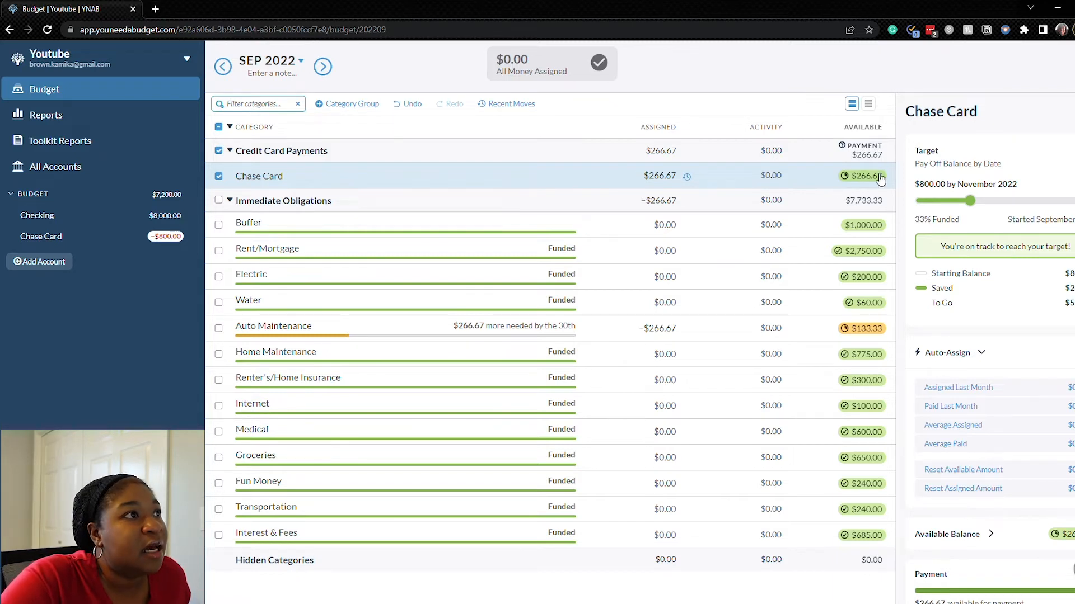
{"action": "left_click", "coordinate": [414, 104]}
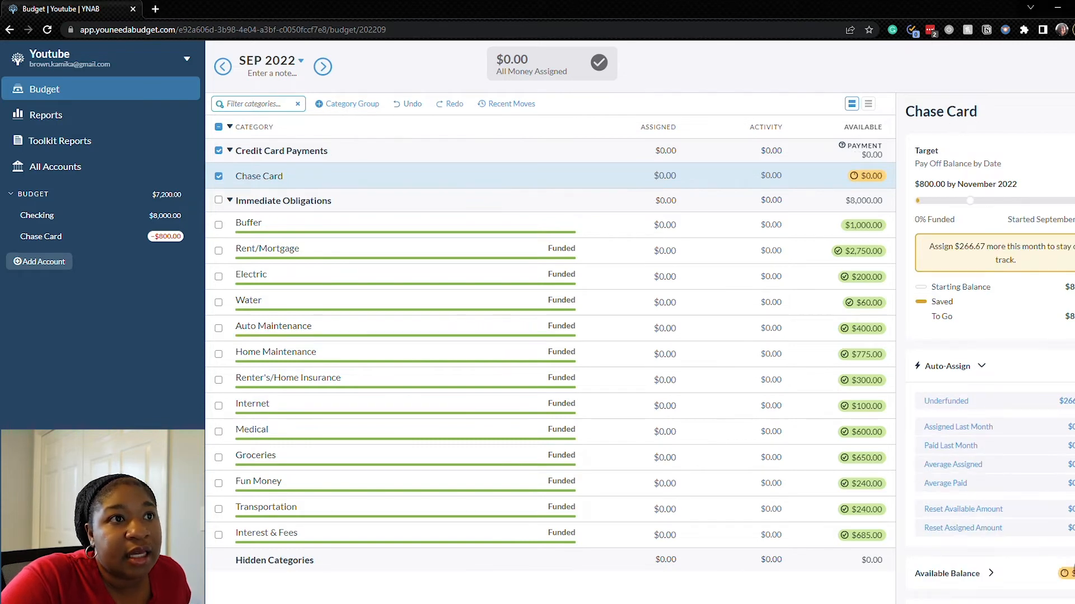
Step: Change the Chase Card target to Pay Specific Amount Monthly with an amount of 150, and save it
{"action": "left_click", "coordinate": [1074, 151]}
{"action": "left_click", "coordinate": [967, 173]}
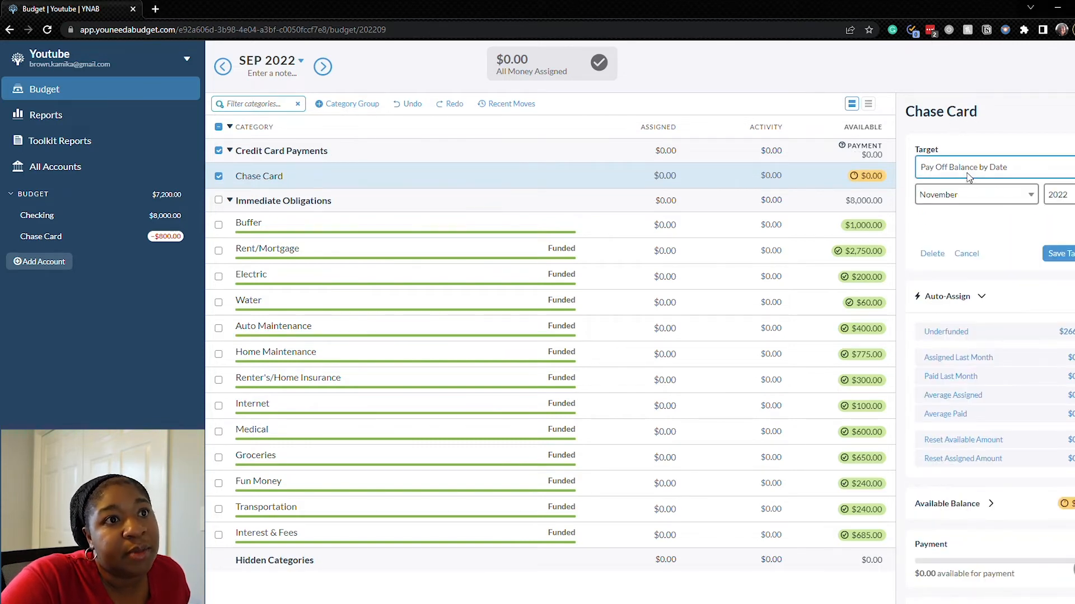
{"action": "left_click", "coordinate": [978, 232]}
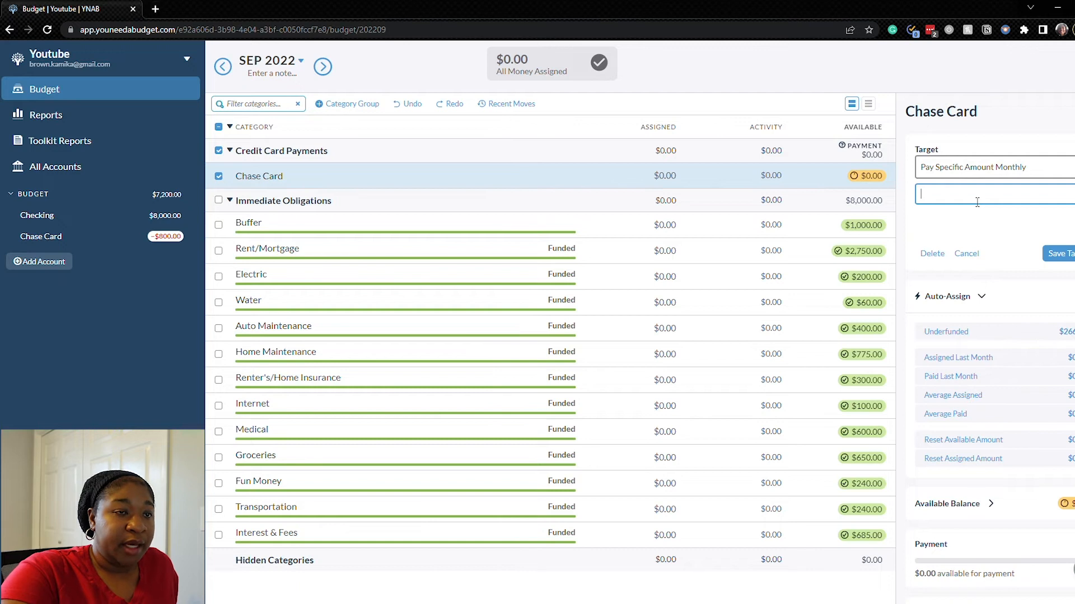
{"action": "type", "text": "150"}
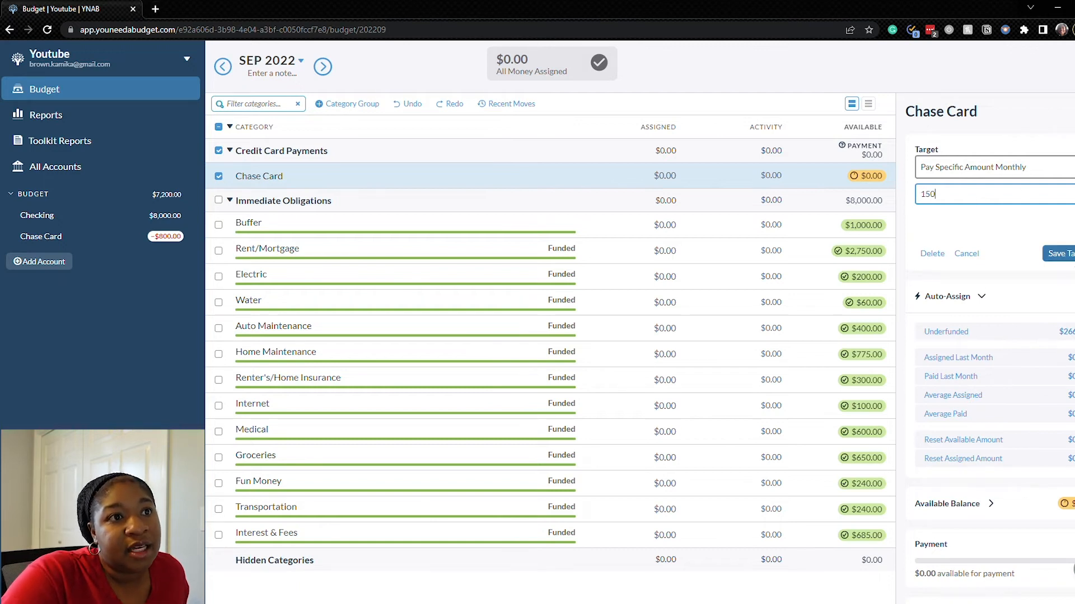
{"action": "left_click", "coordinate": [1057, 253]}
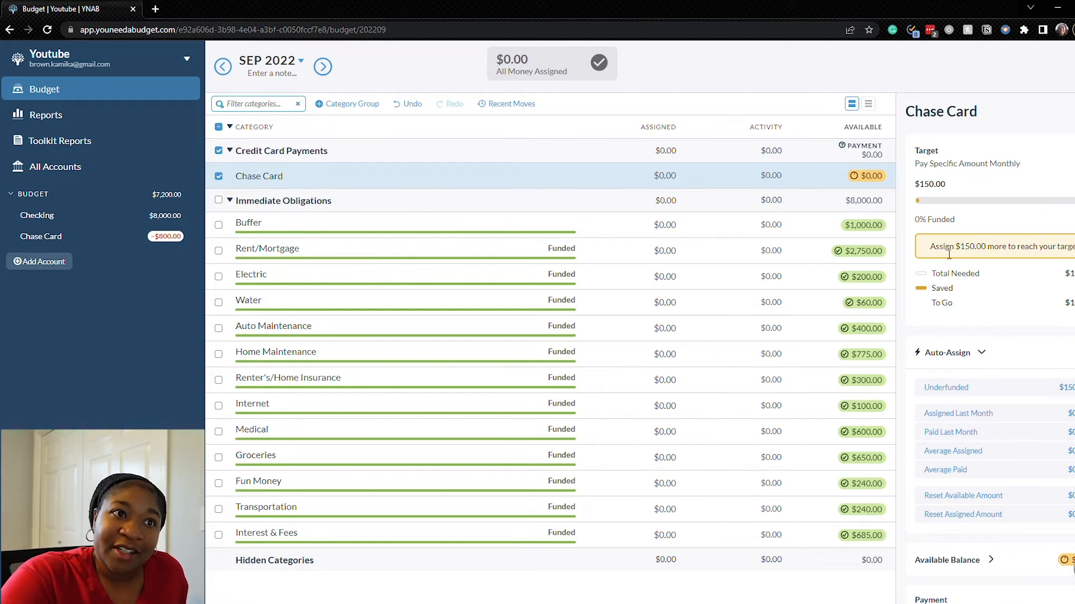
Step: Assign the $150.00 needed for the Chase Card's monthly target from Auto Maintenance, and undo that assignment
{"action": "left_click", "coordinate": [1052, 246]}
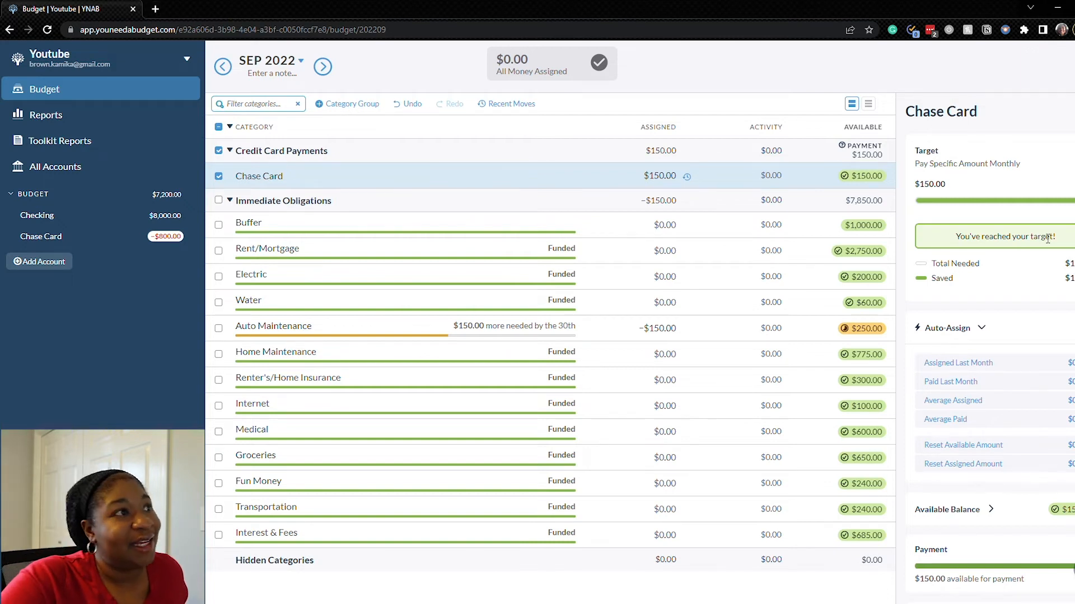
{"action": "left_click", "coordinate": [408, 104]}
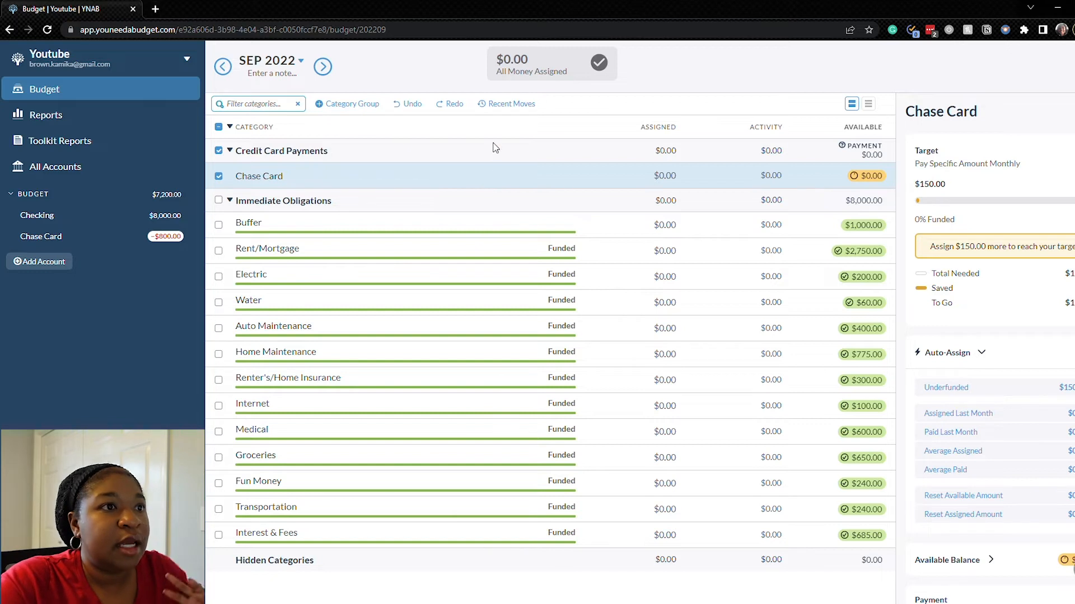
Step: Move $300.00 from the Renter's/Home Insurance category to the Chase Card payment category
{"action": "left_click", "coordinate": [866, 383]}
{"action": "left_click", "coordinate": [902, 480]}
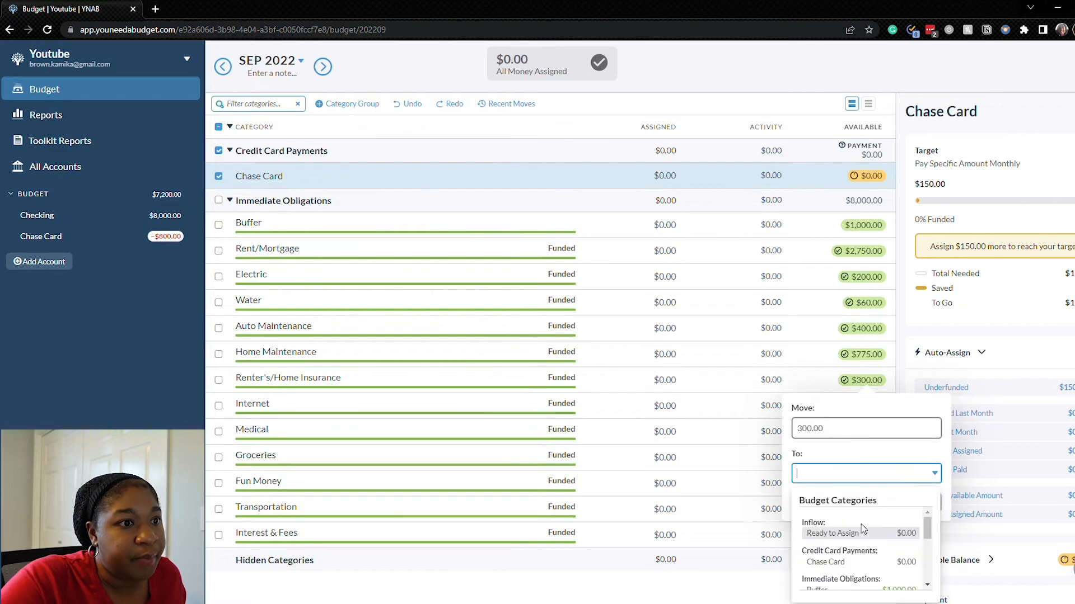
{"action": "left_click", "coordinate": [871, 563]}
{"action": "left_click", "coordinate": [925, 502]}
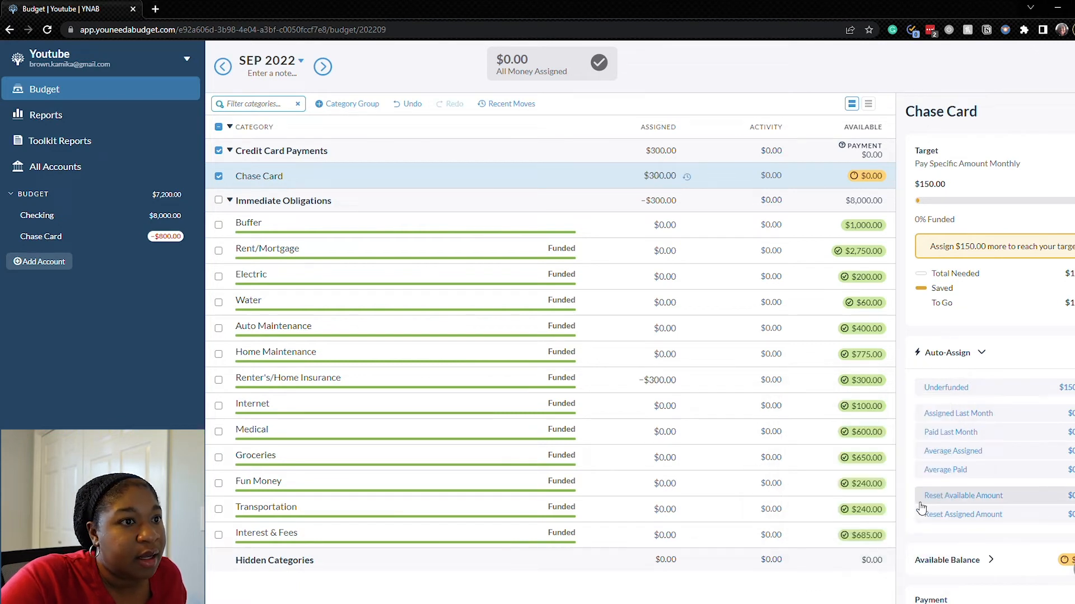
Step: Move $500 from the Medical category to the Chase Card payment category
{"action": "left_click", "coordinate": [866, 434]}
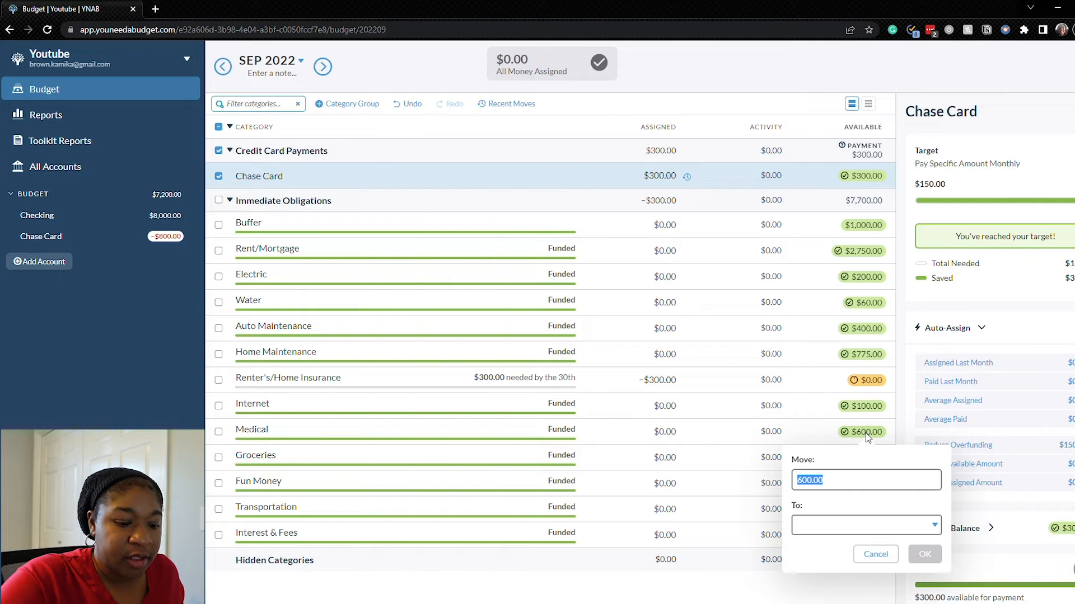
{"action": "type", "text": "300"}
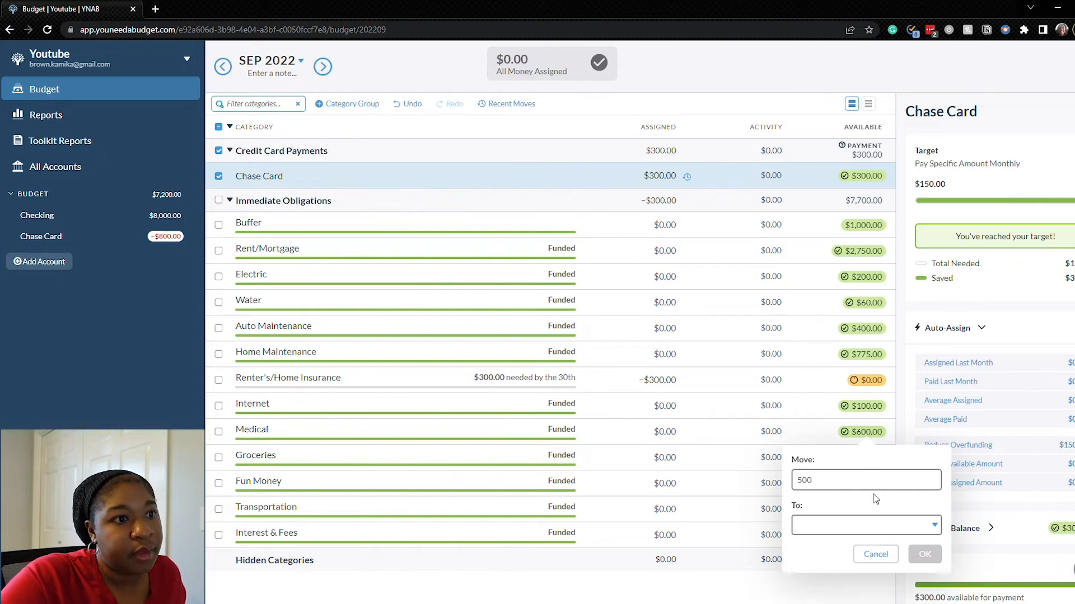
{"action": "left_click", "coordinate": [890, 525]}
{"action": "left_click", "coordinate": [875, 413]}
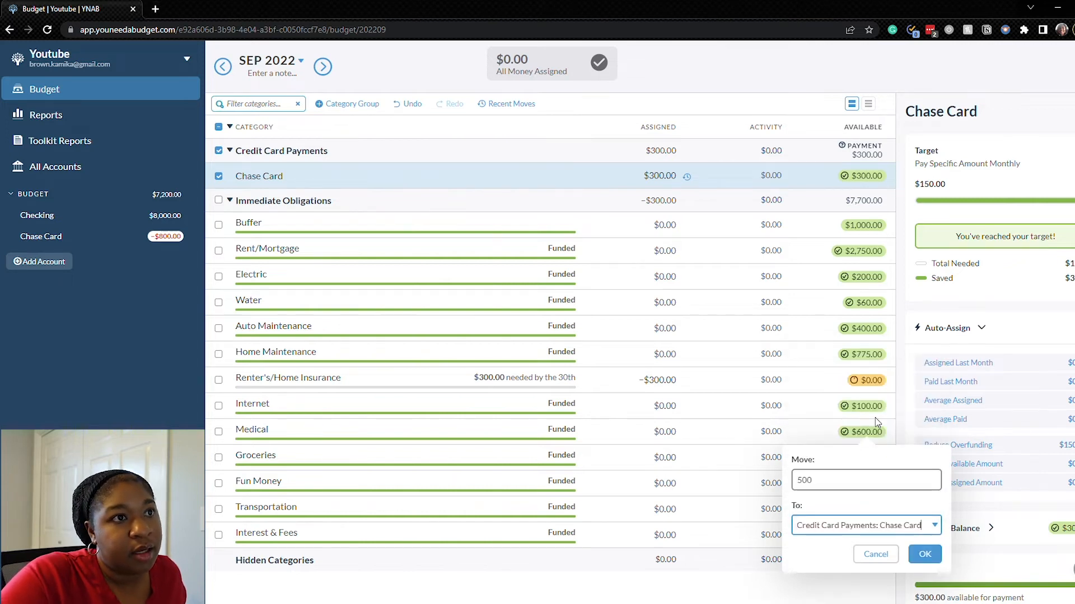
{"action": "left_click", "coordinate": [924, 555]}
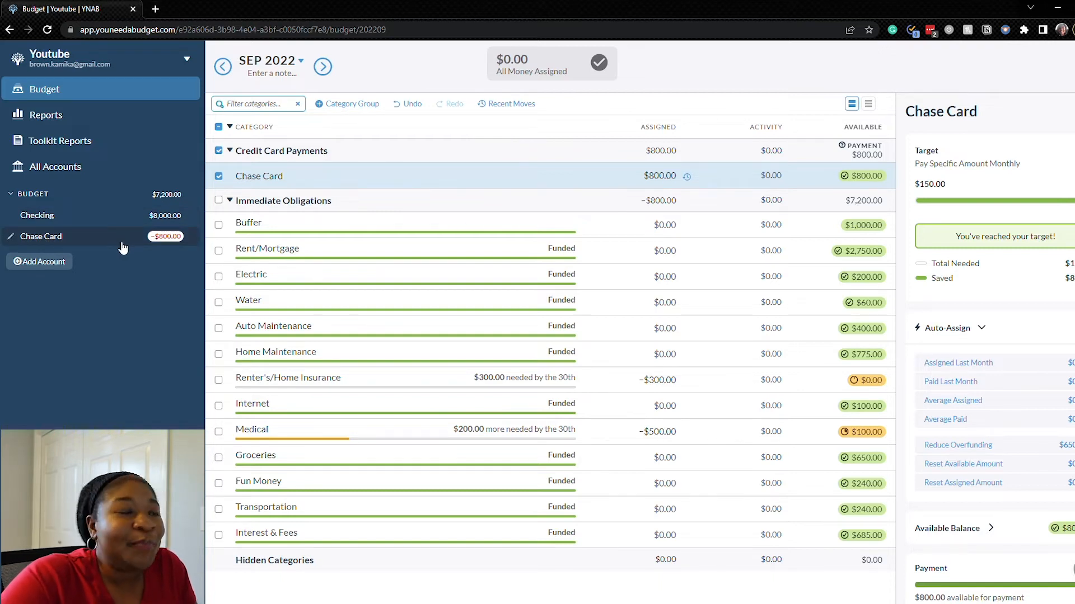
Step: Add and save a Chase Card transaction with payee Mcdonalds, category Fun Money and an outflow of 30
{"action": "left_click", "coordinate": [75, 242]}
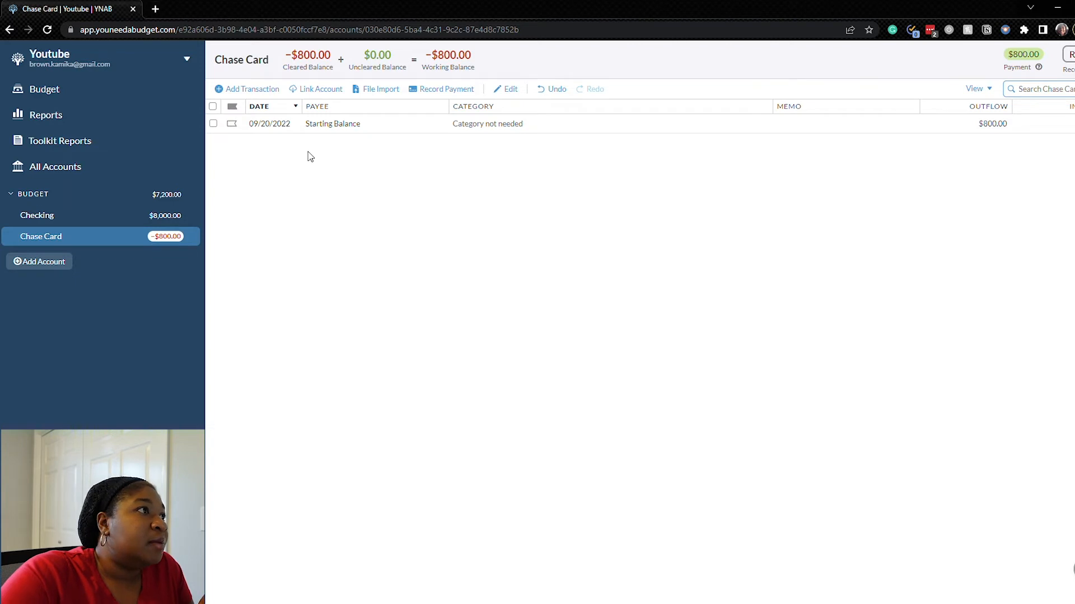
{"action": "left_click", "coordinate": [242, 89]}
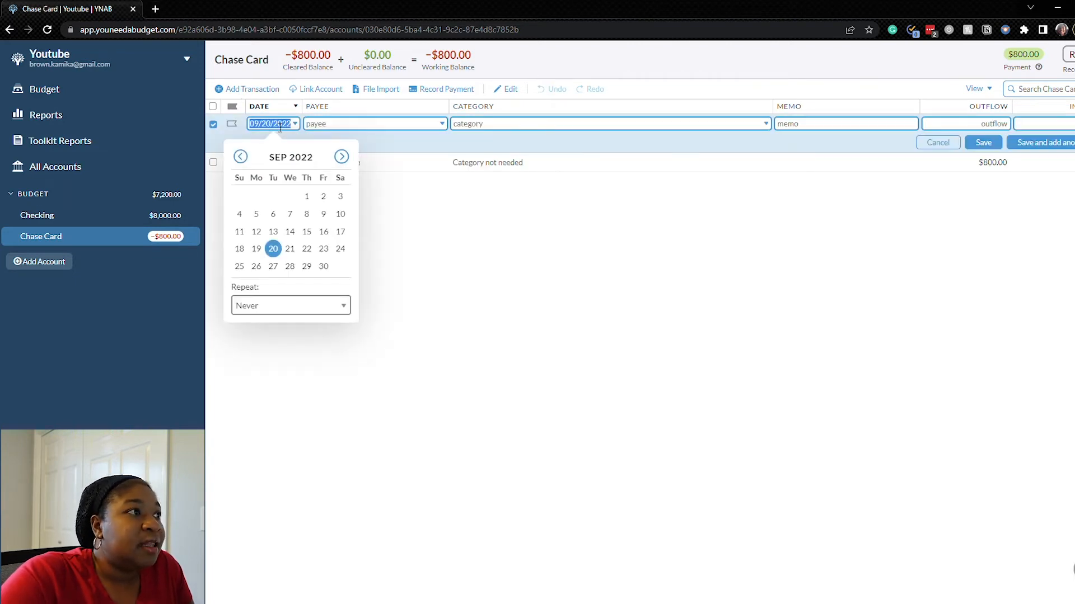
{"action": "left_click", "coordinate": [347, 131]}
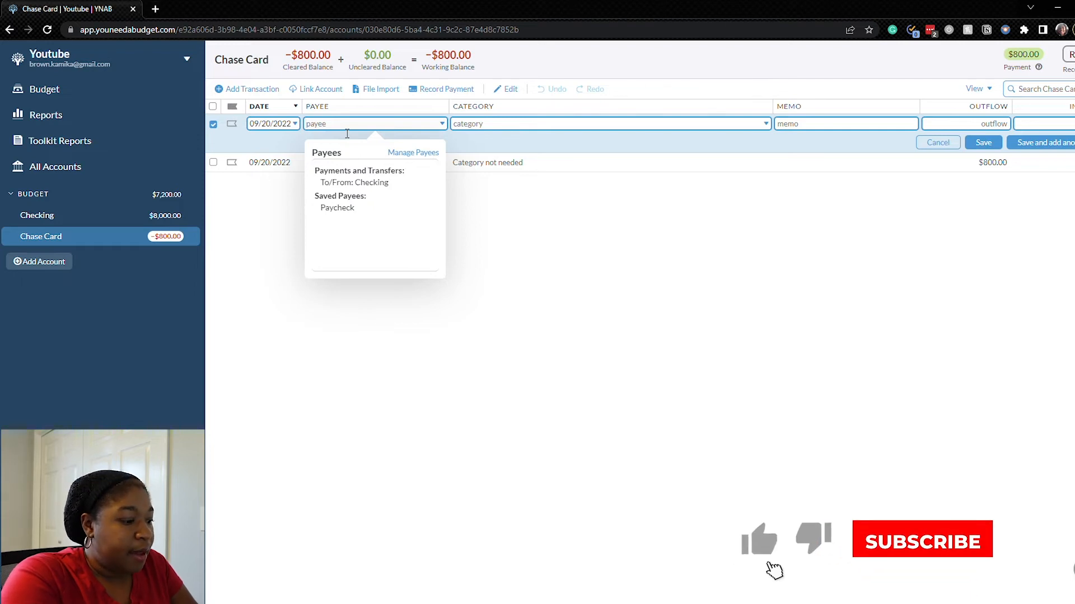
{"action": "type", "text": "Mcdona"}
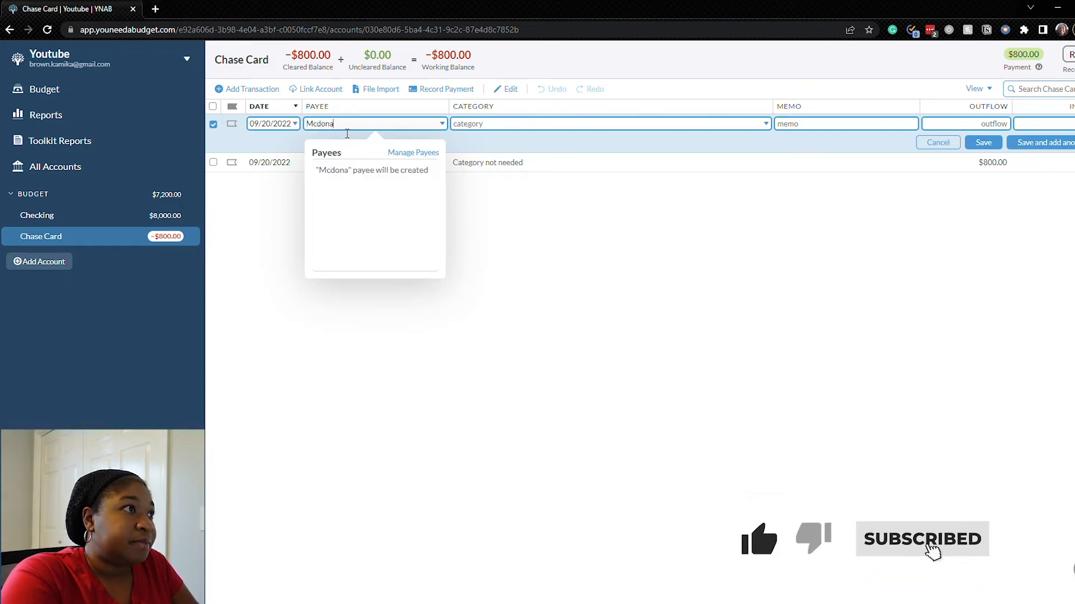
{"action": "type", "text": "lds"}
{"action": "key", "text": "Tab"}
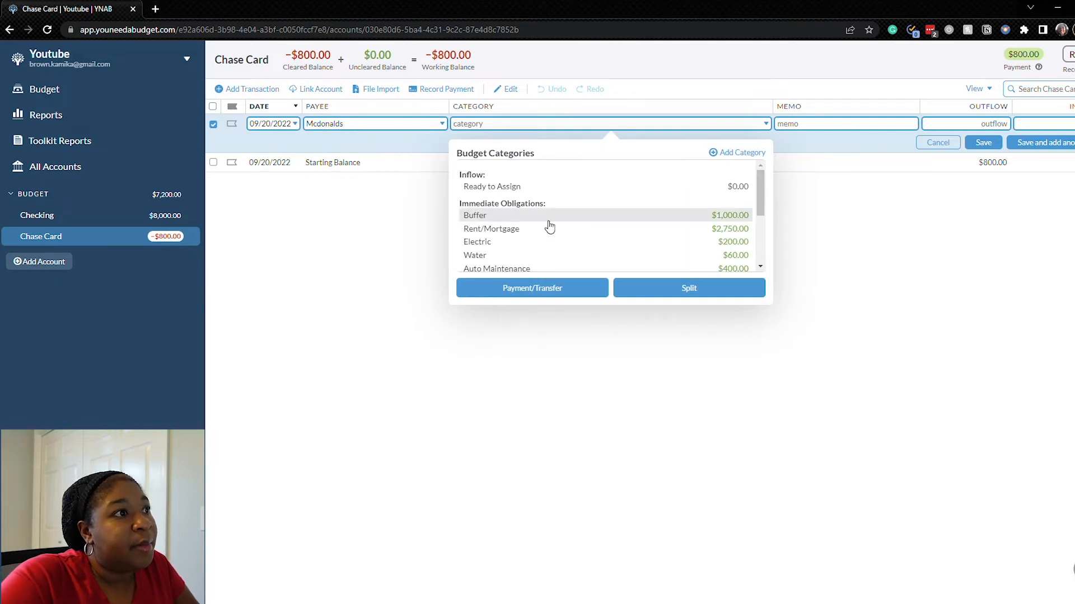
{"action": "scroll", "coordinate": [551, 227], "scroll_direction": "down", "scroll_amount": 3}
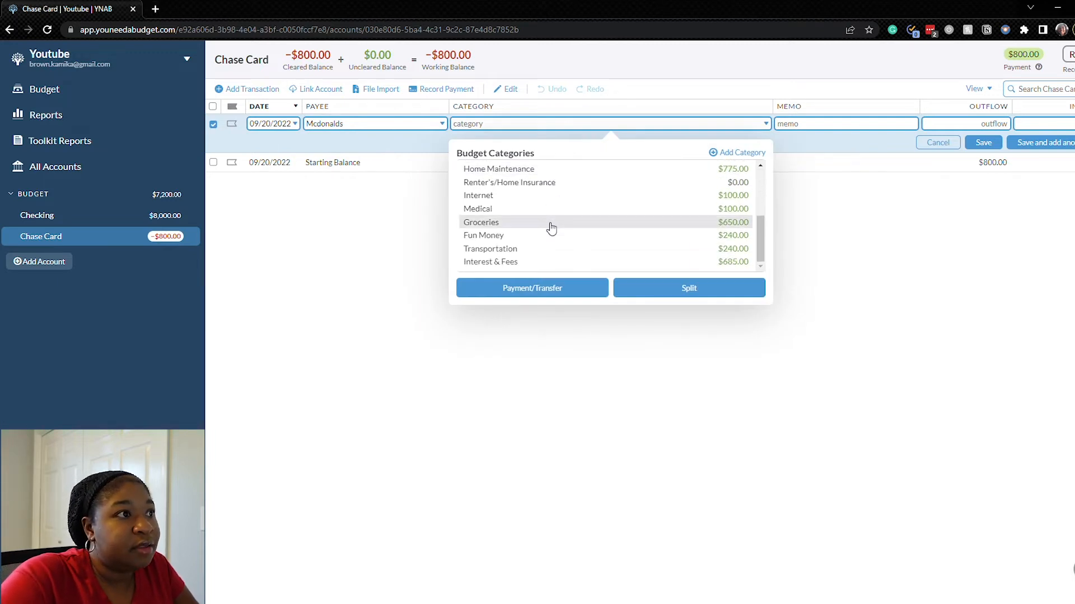
{"action": "left_click", "coordinate": [555, 235]}
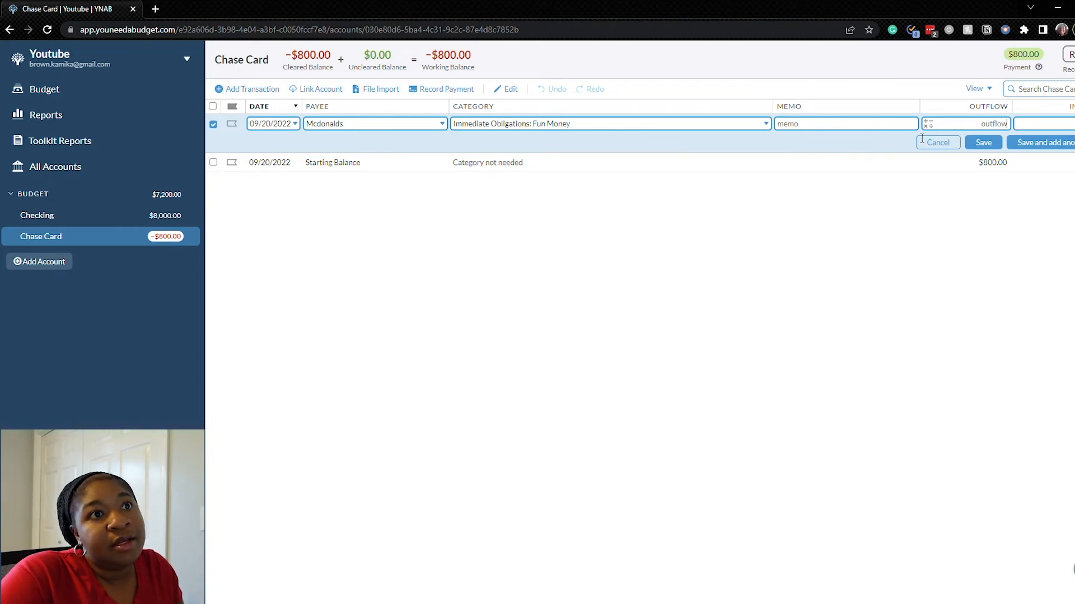
{"action": "type", "text": "30"}
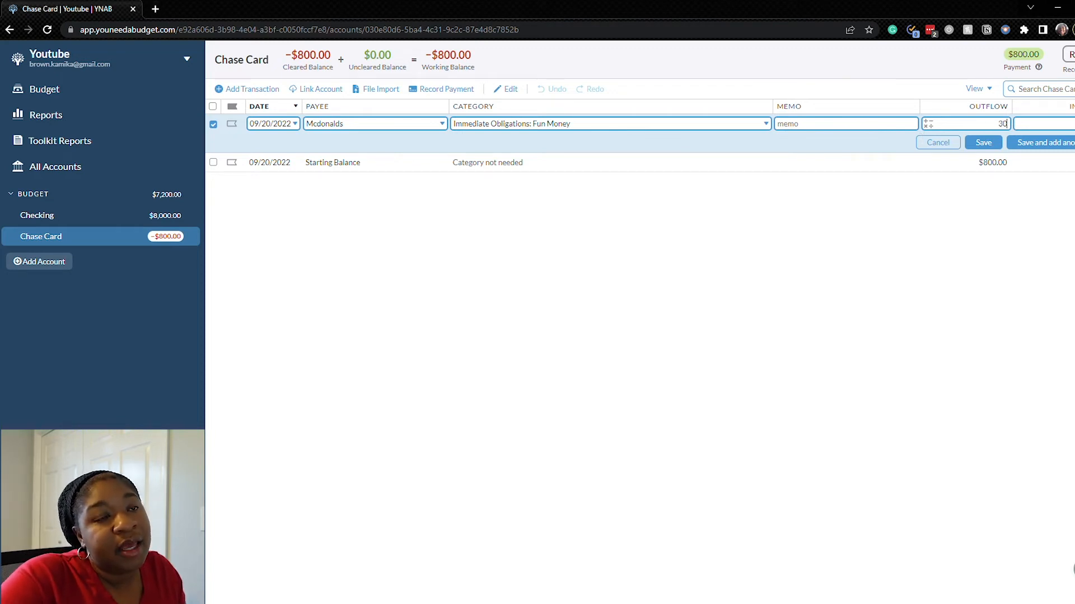
{"action": "left_click", "coordinate": [983, 143]}
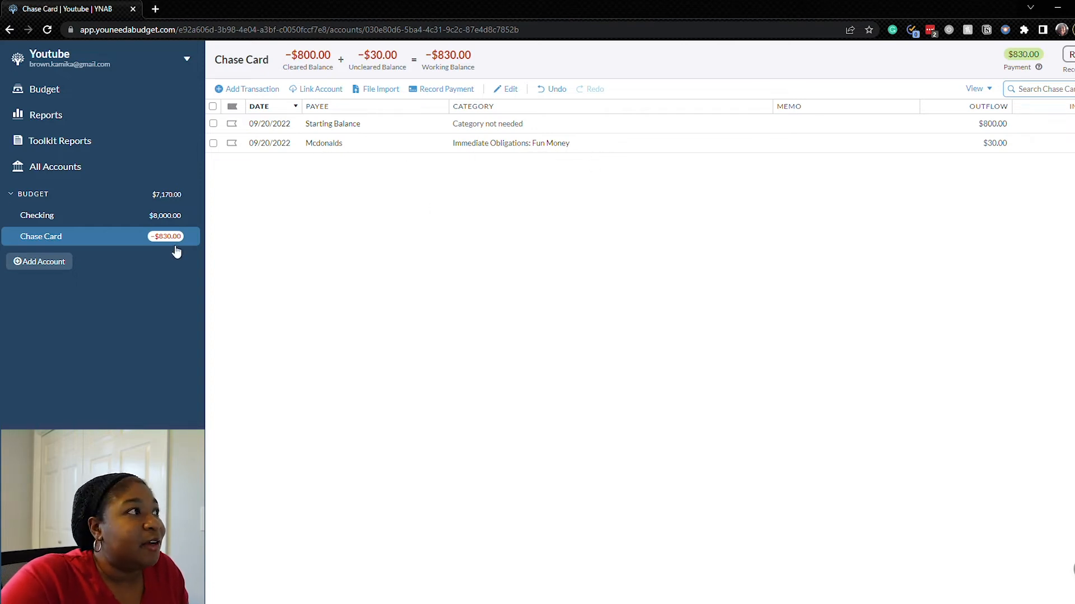
Step: Review the Fun Money category's spending activity in the September 2022 budget
{"action": "left_click", "coordinate": [62, 103]}
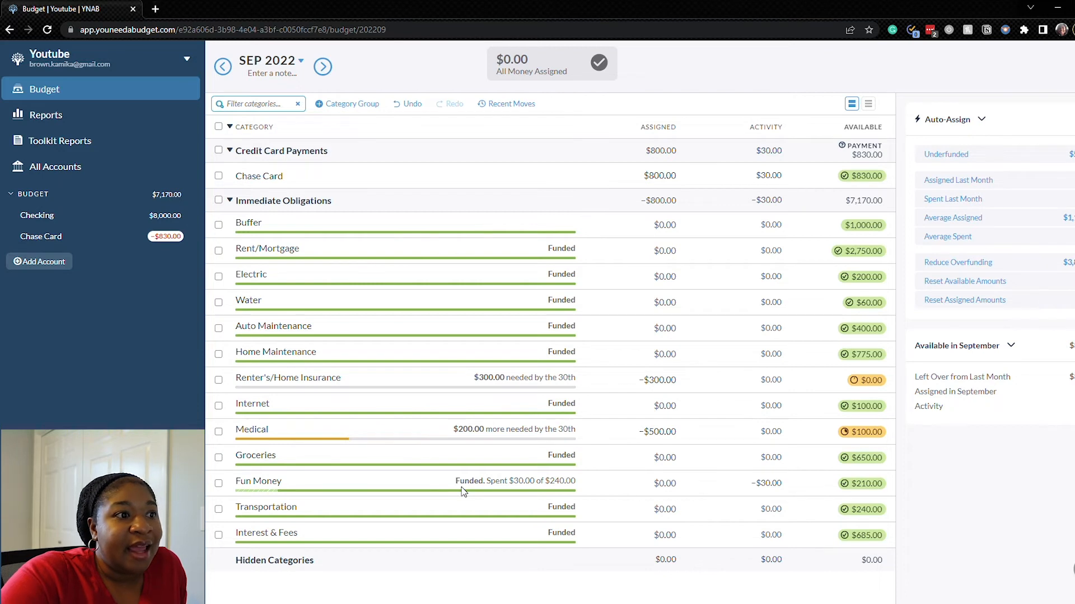
{"action": "left_click", "coordinate": [767, 484]}
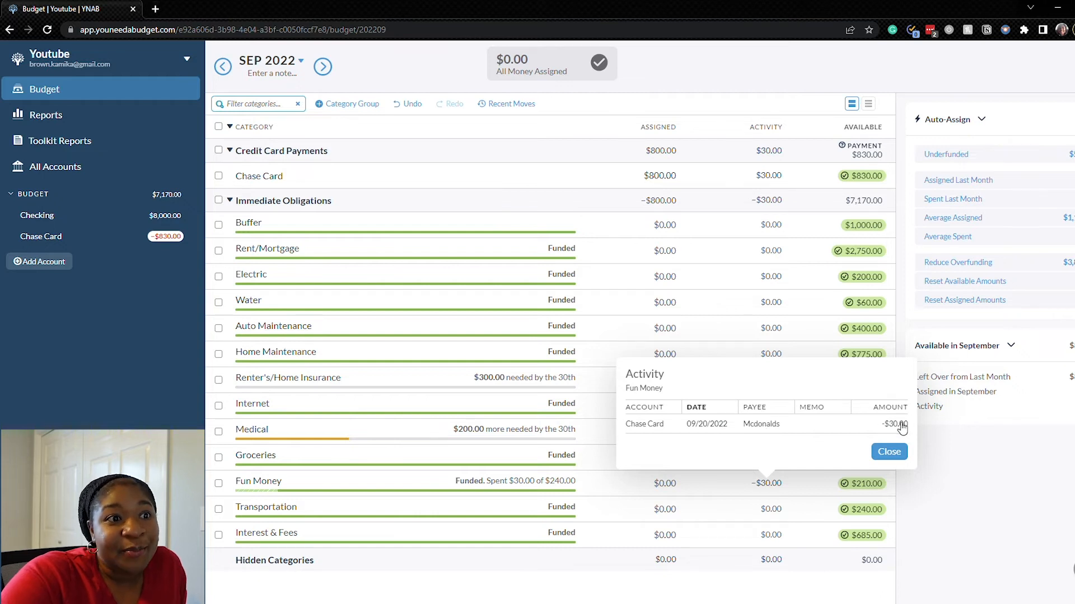
{"action": "left_click", "coordinate": [890, 452]}
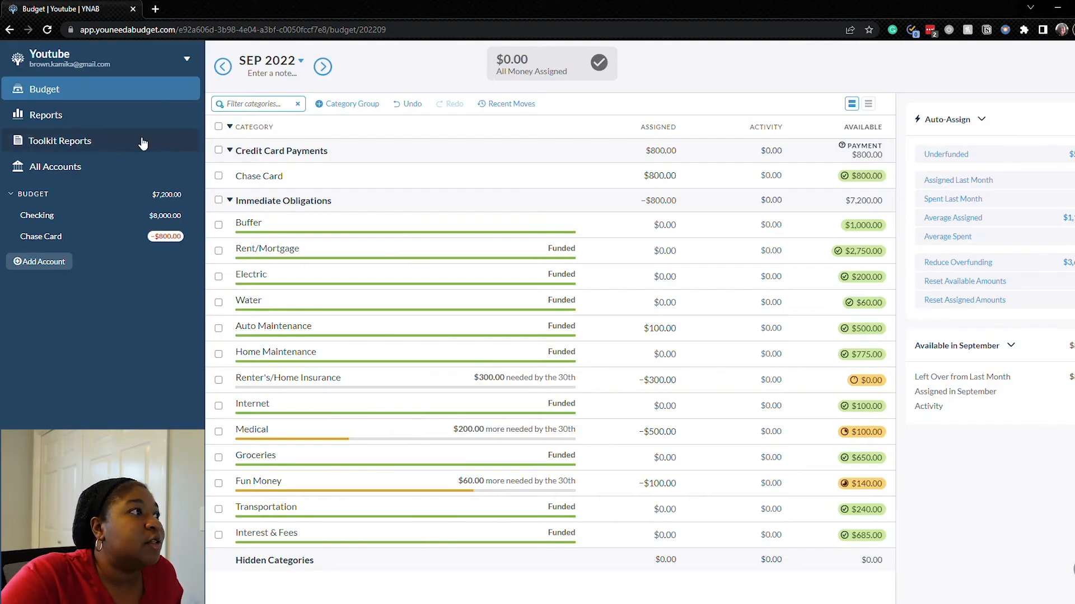
Step: Record and save a payment from Checking to the Chase Card dated 09/20/2022, with an outflow of 800
{"action": "left_click", "coordinate": [88, 224]}
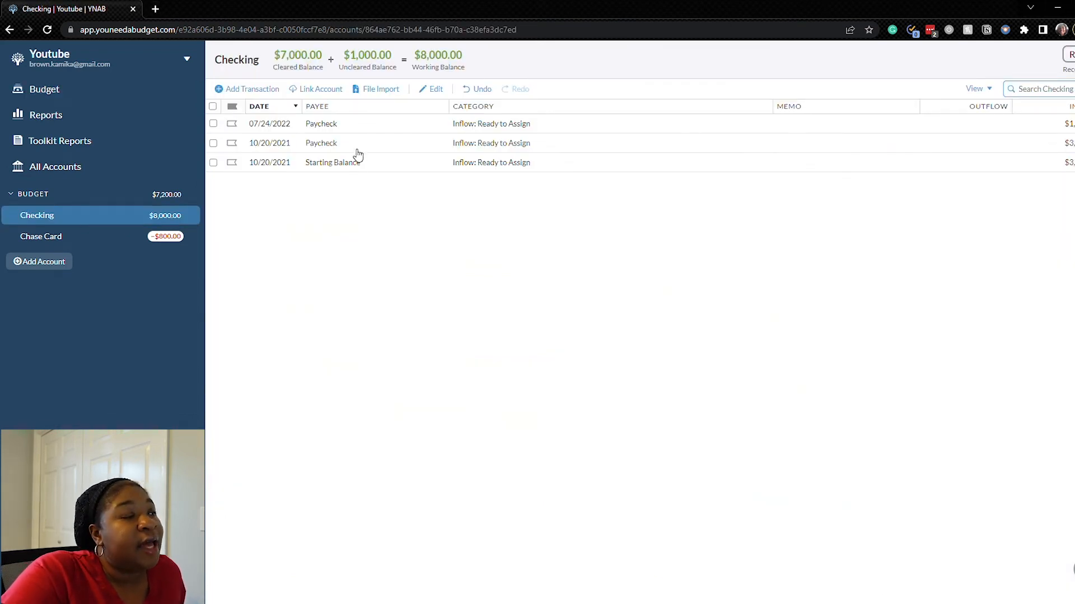
{"action": "left_click", "coordinate": [248, 91]}
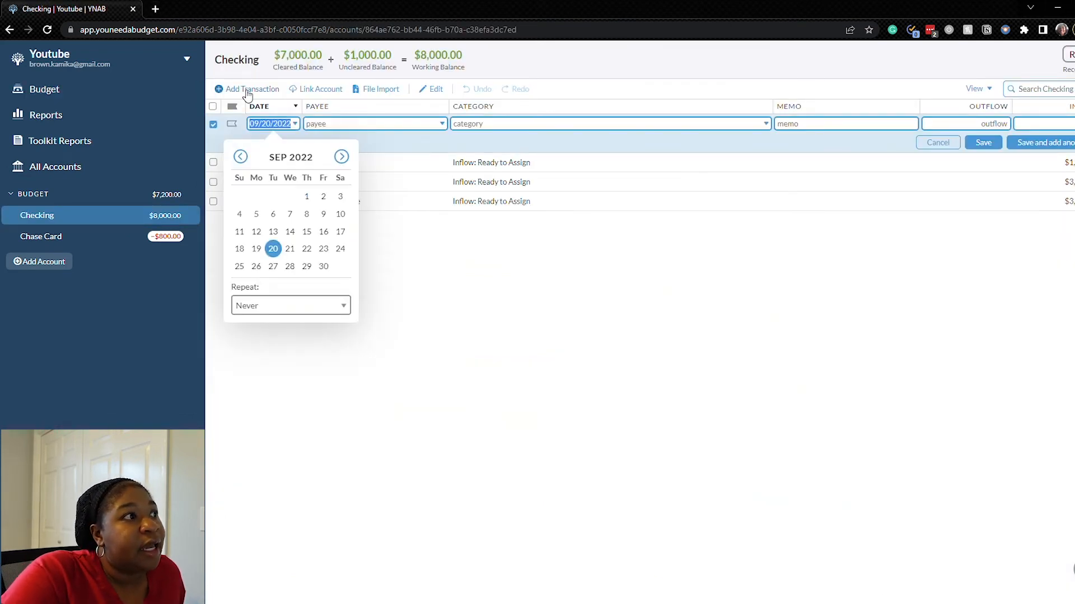
{"action": "left_click", "coordinate": [272, 248]}
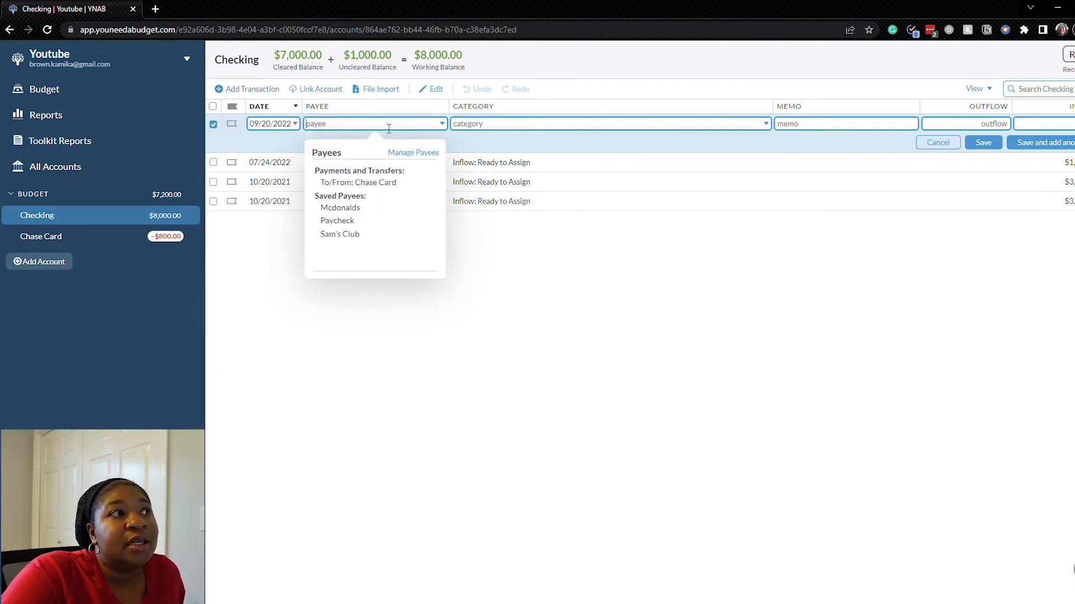
{"action": "left_click", "coordinate": [407, 183]}
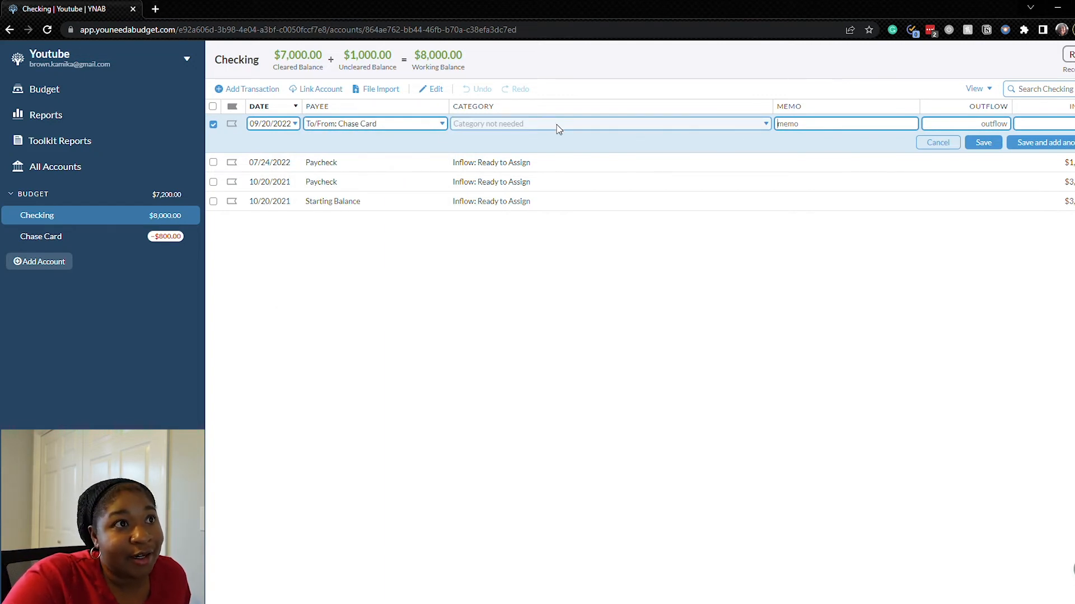
{"action": "left_click", "coordinate": [964, 127]}
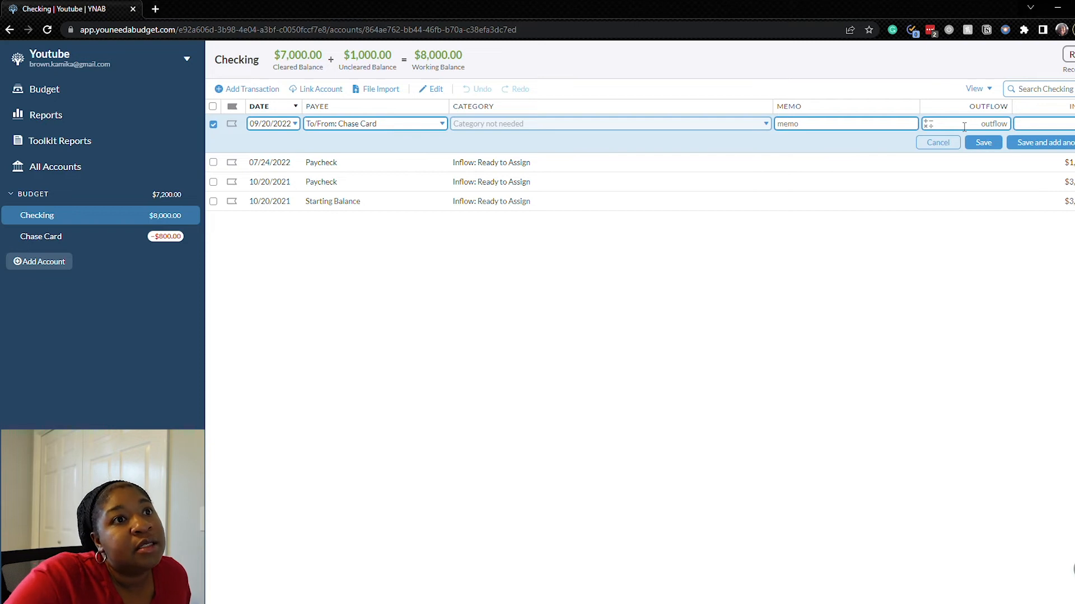
{"action": "type", "text": "800"}
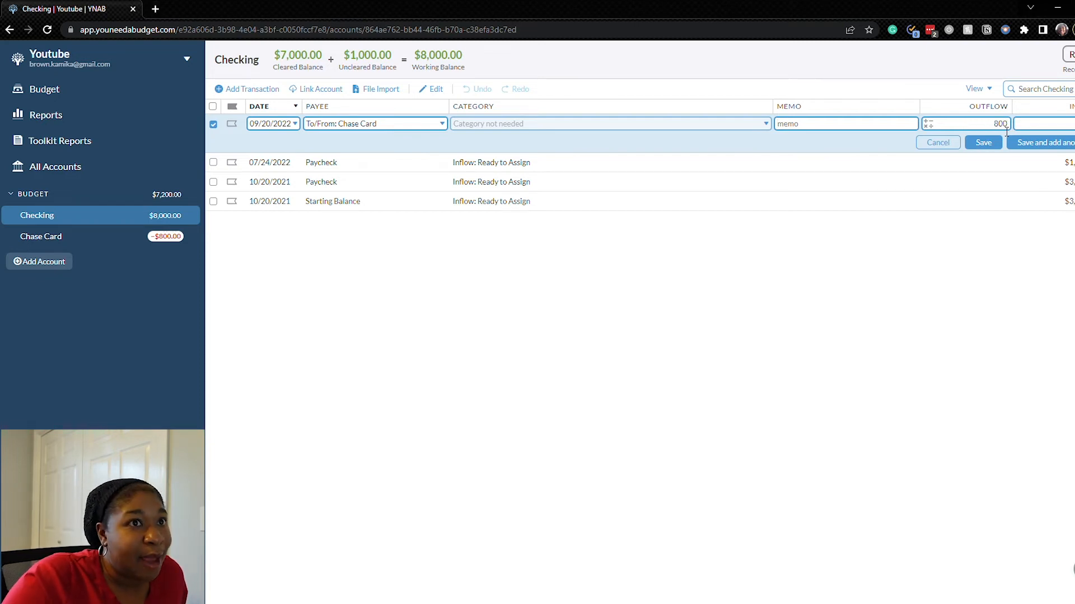
{"action": "left_click", "coordinate": [1000, 143]}
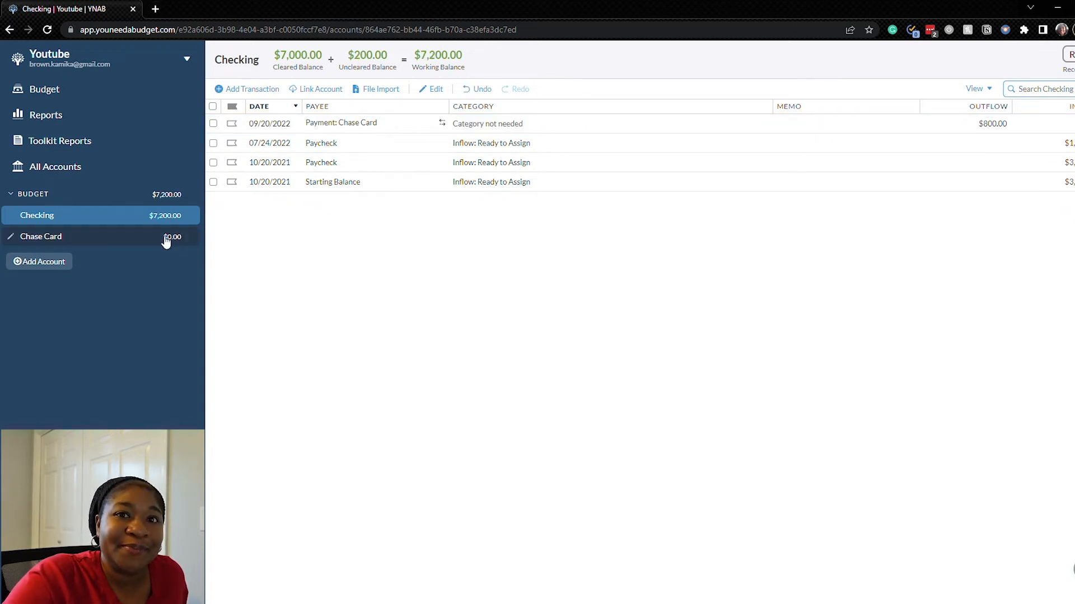
Step: Check the payment from Checking in the Chase Card account's transaction list
{"action": "left_click", "coordinate": [133, 246]}
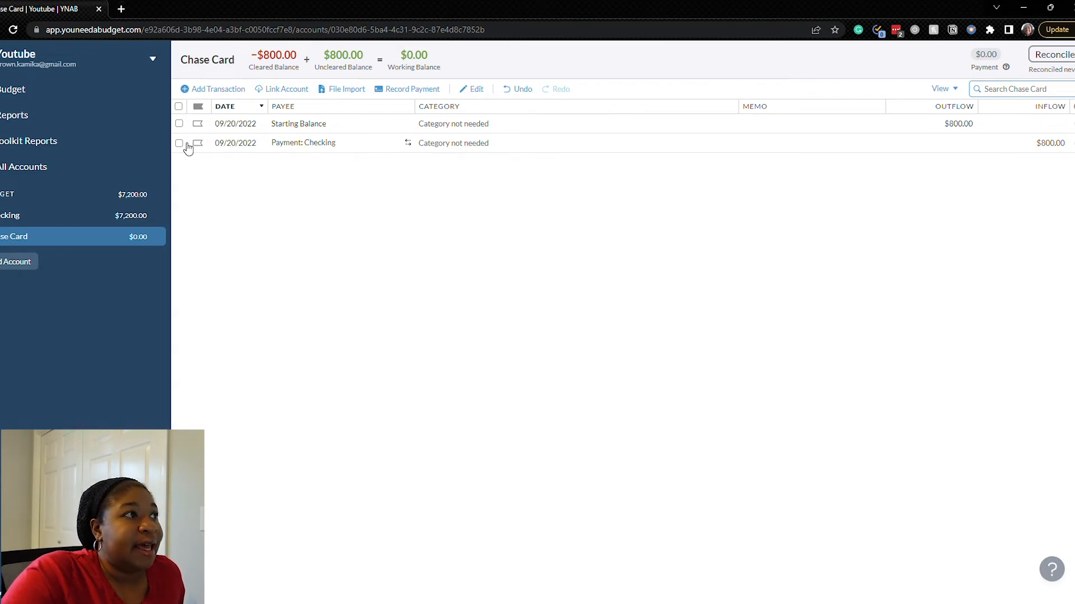
{"action": "left_click", "coordinate": [179, 144]}
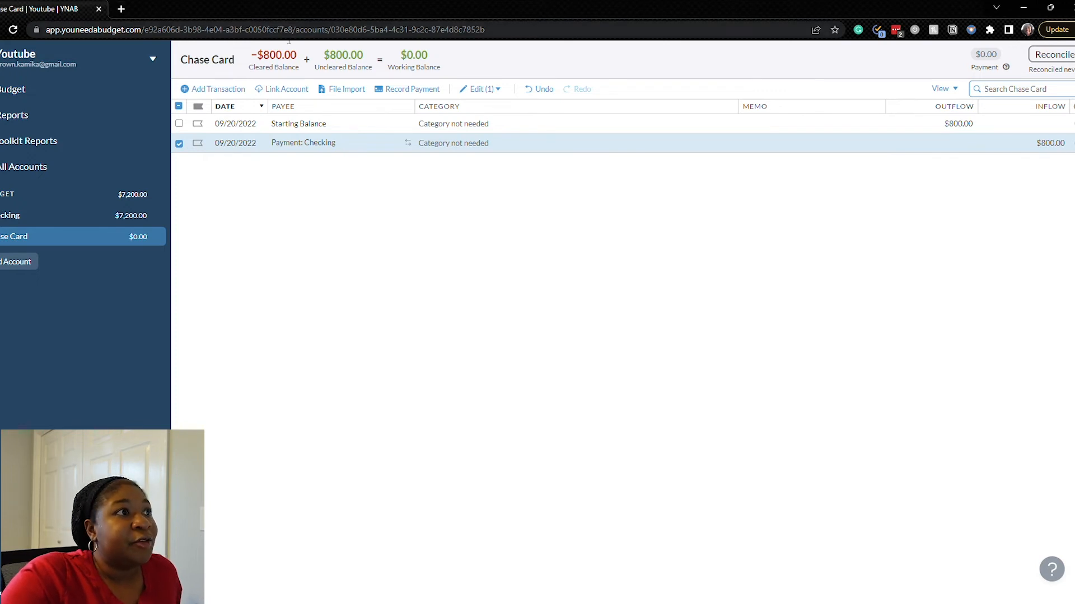
{"action": "left_click", "coordinate": [416, 65]}
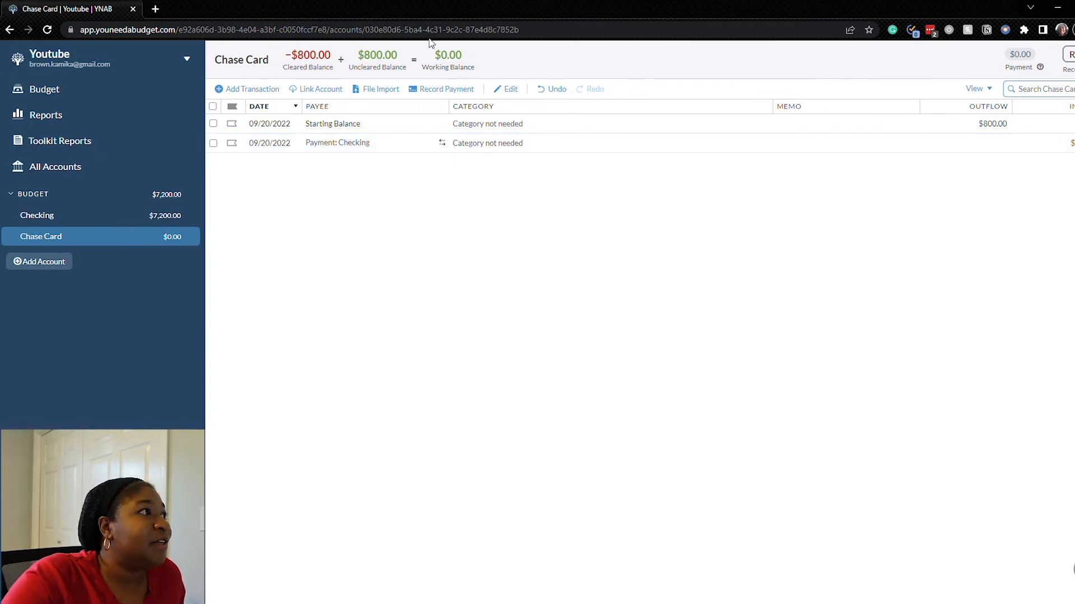
Step: Review the Chase Card category's assigned amount and activity details in the September 2022 budget
{"action": "left_click", "coordinate": [46, 89]}
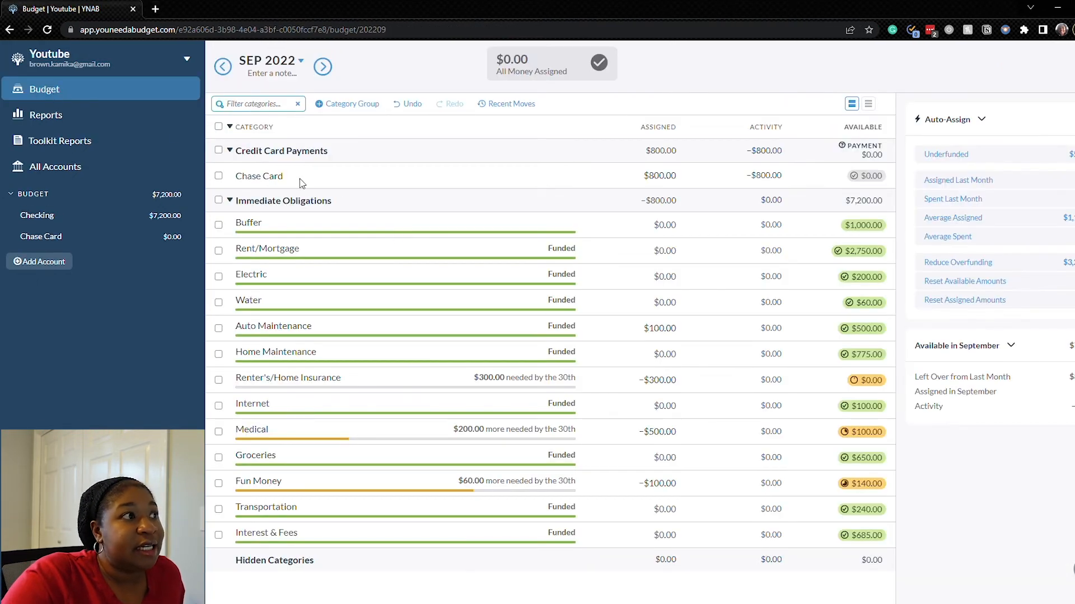
{"action": "left_click", "coordinate": [655, 177]}
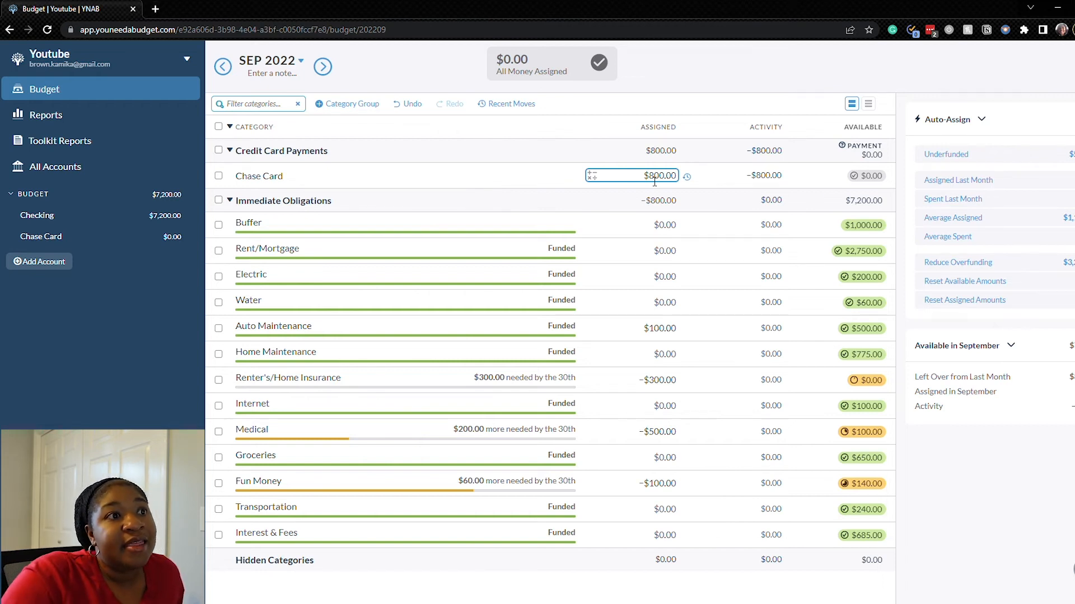
{"action": "left_click", "coordinate": [769, 177]}
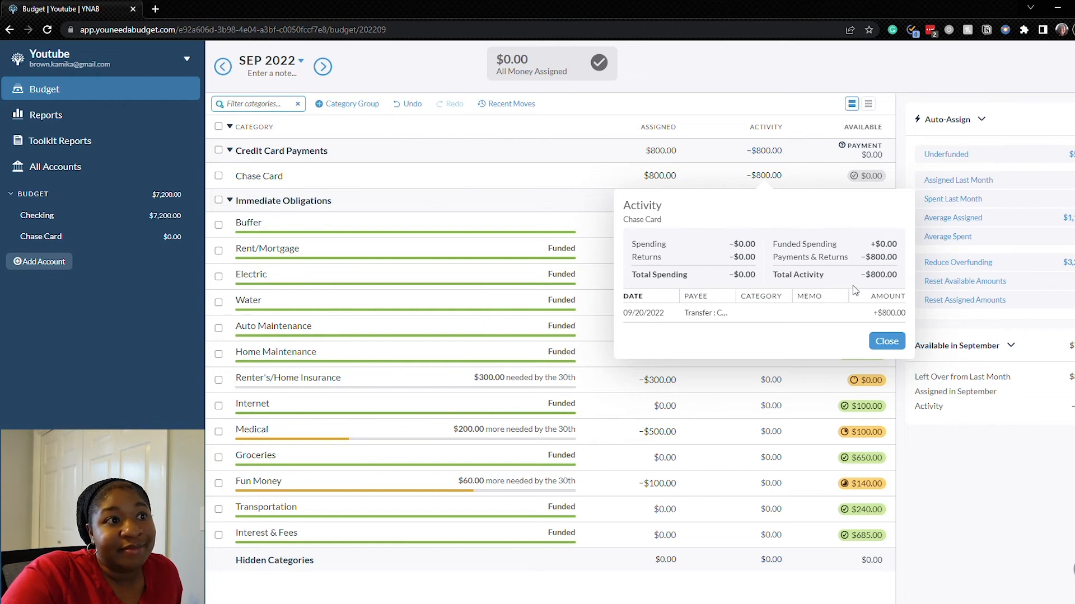
{"action": "left_click", "coordinate": [876, 339]}
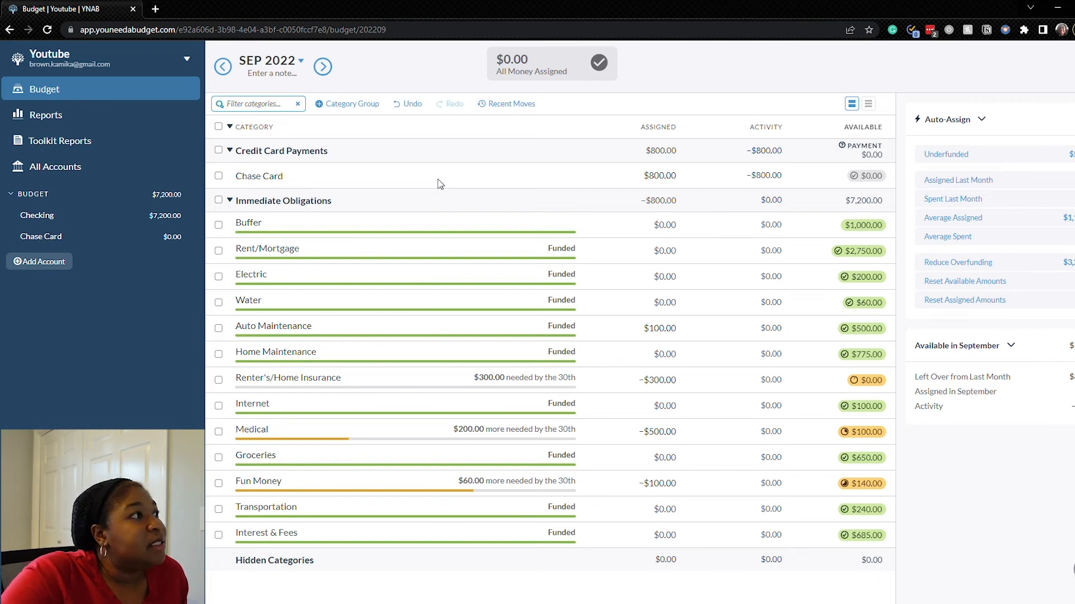
Step: Delete the Chase Card payment transaction from the Checking account
{"action": "left_click", "coordinate": [70, 218]}
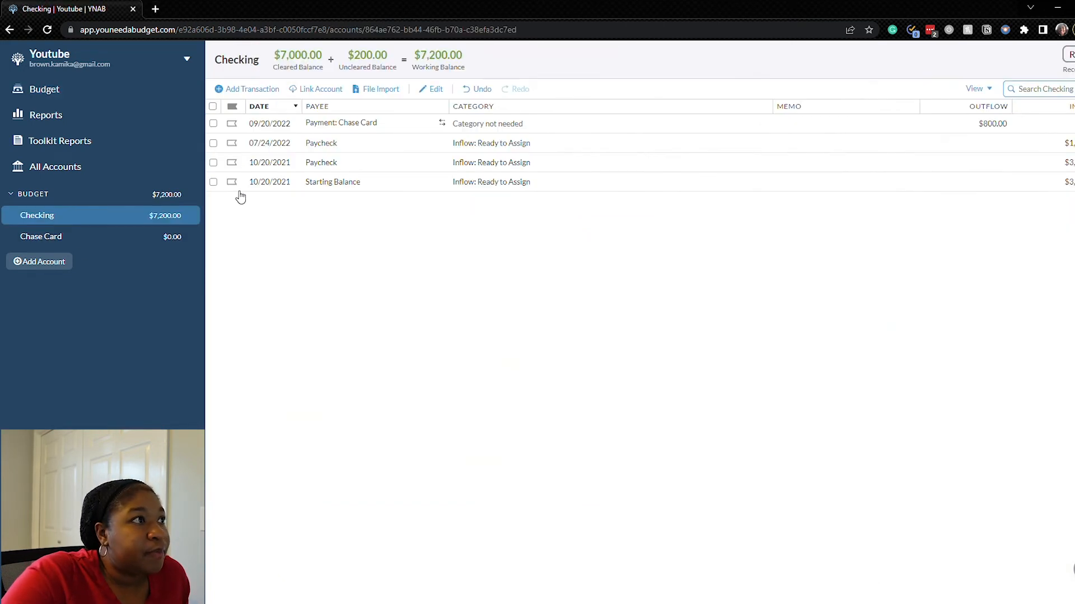
{"action": "left_click", "coordinate": [213, 124]}
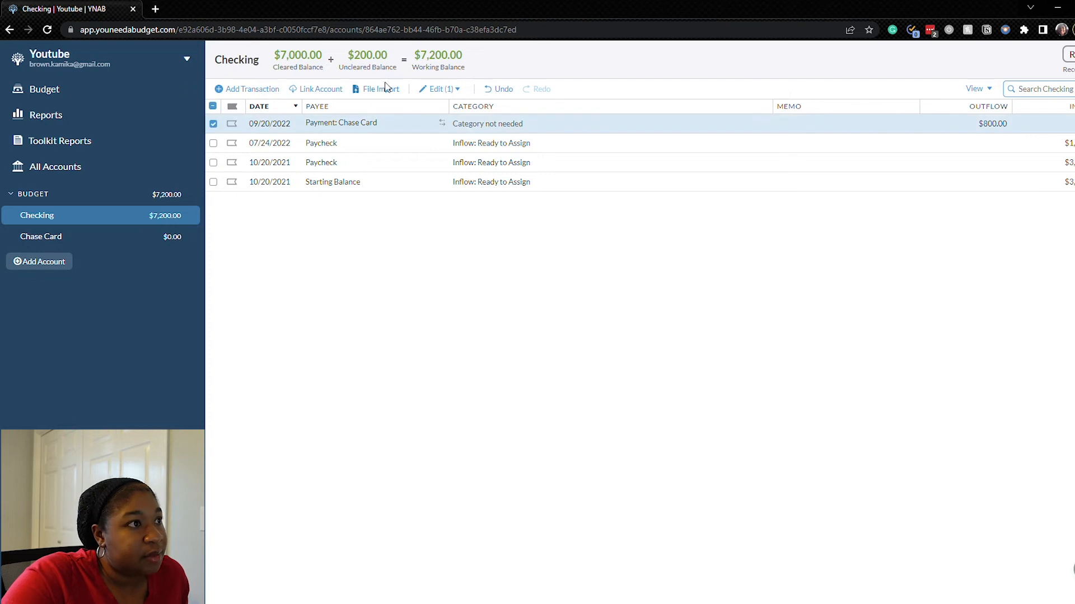
{"action": "left_click", "coordinate": [446, 90]}
{"action": "left_click", "coordinate": [439, 408]}
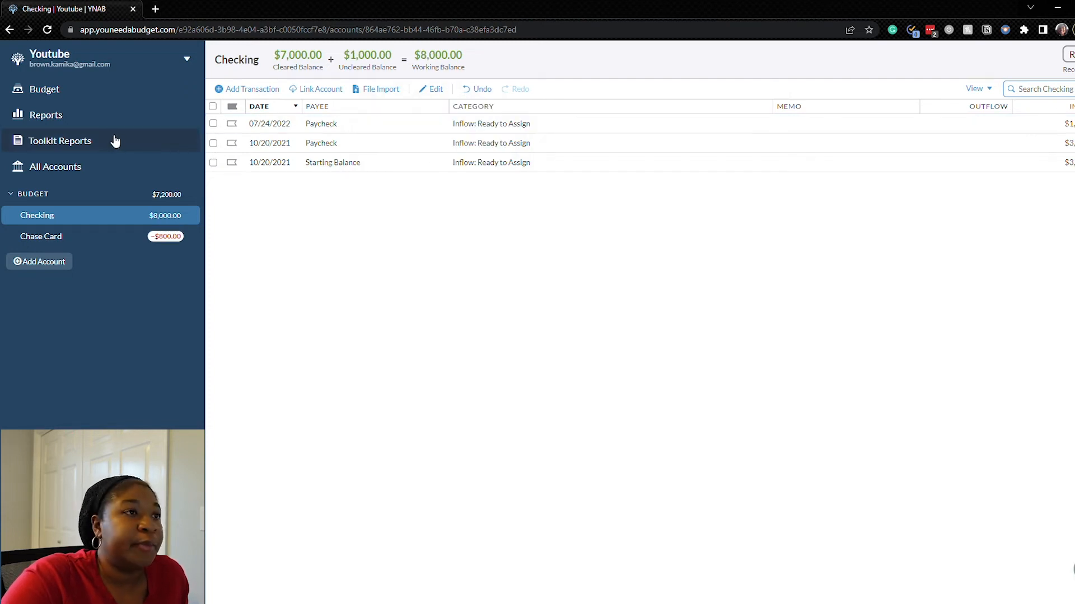
Step: Move 100 from the Chase Card category to Auto Maintenance in the September 2022 budget
{"action": "left_click", "coordinate": [88, 98]}
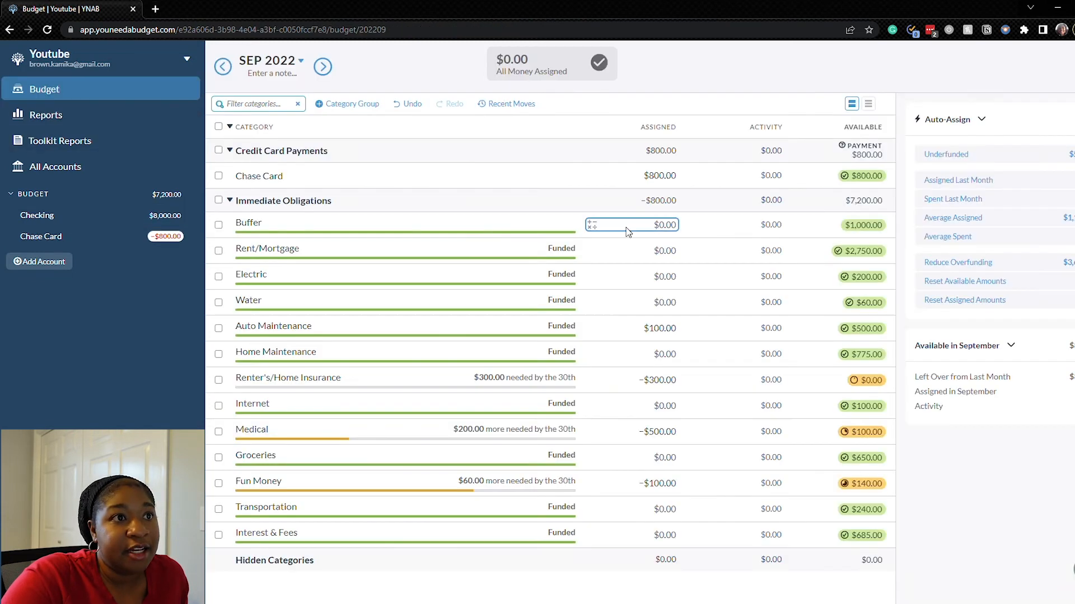
{"action": "left_click", "coordinate": [864, 178]}
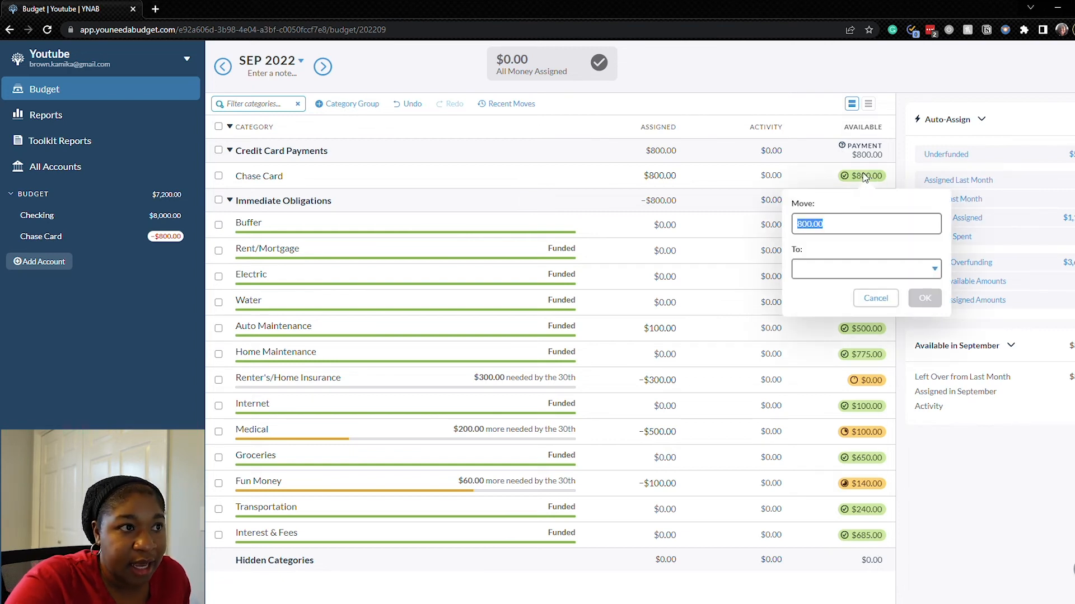
{"action": "type", "text": "100"}
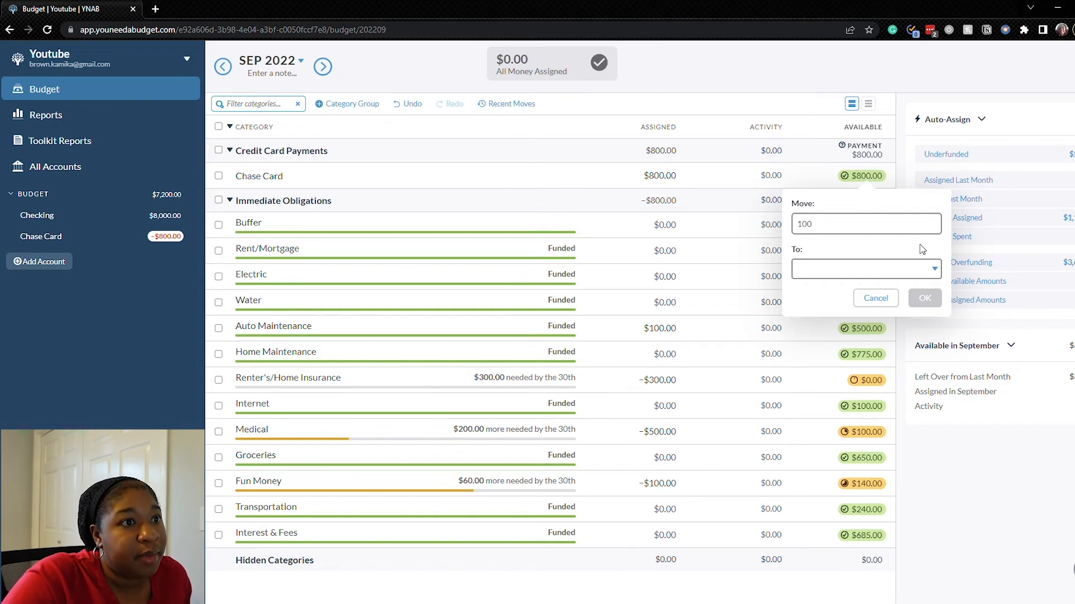
{"action": "left_click", "coordinate": [934, 270]}
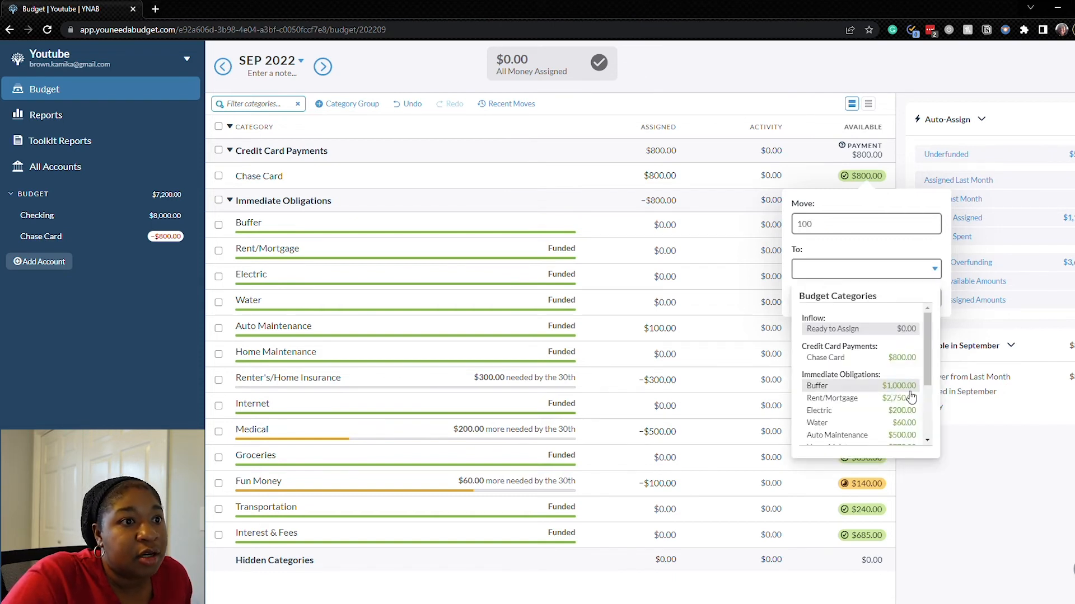
{"action": "left_click", "coordinate": [901, 436]}
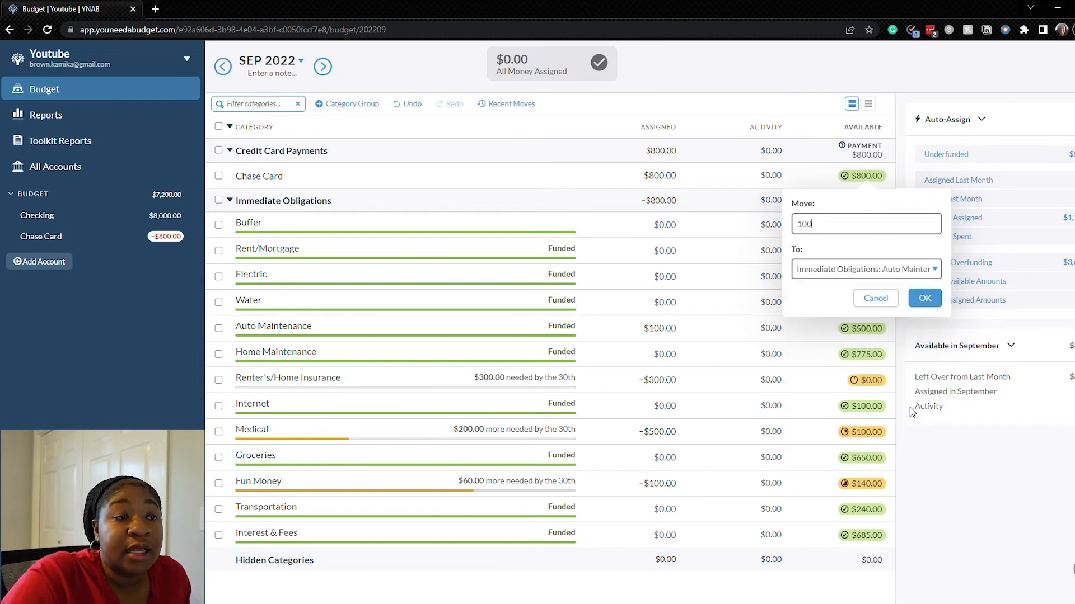
{"action": "left_click", "coordinate": [913, 303]}
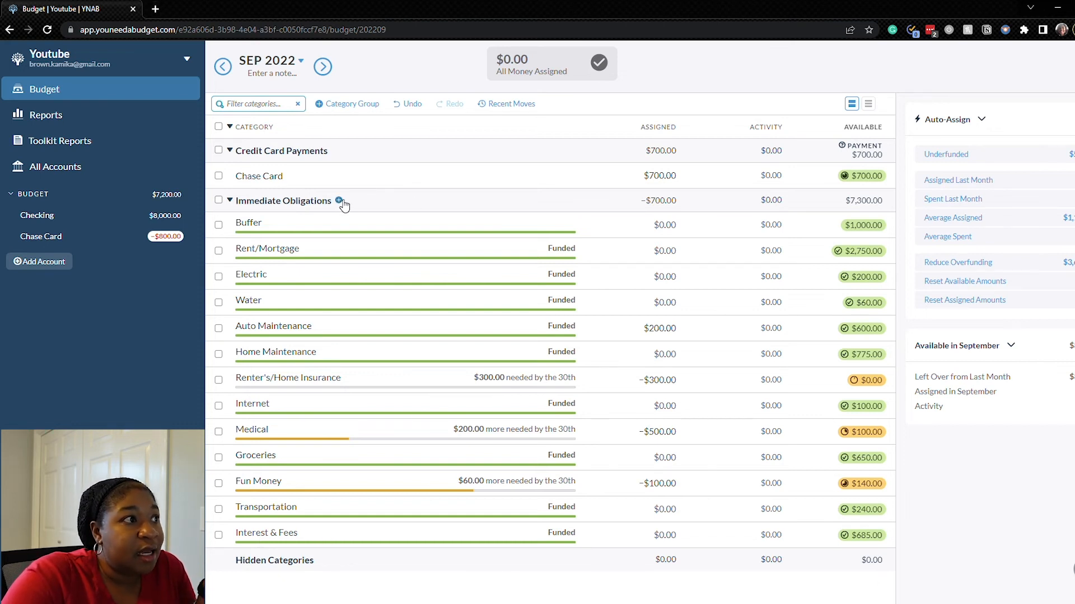
Step: Add a category named Credit Card Interest to the Immediate Obligations group
{"action": "left_click", "coordinate": [342, 202]}
{"action": "type", "text": "Interest"}
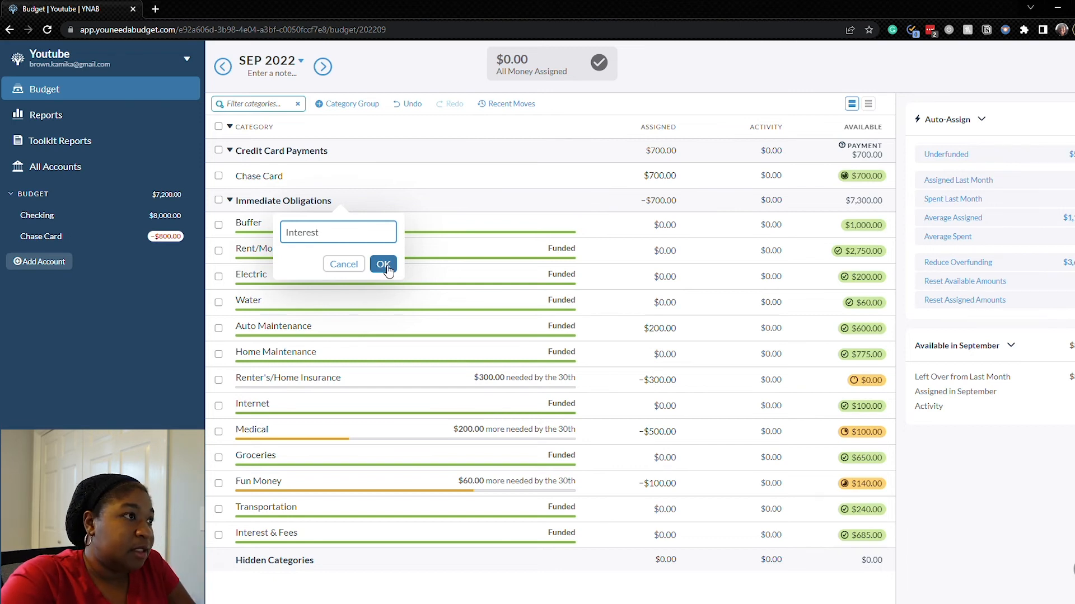
{"action": "type", "text": "Credit C"}
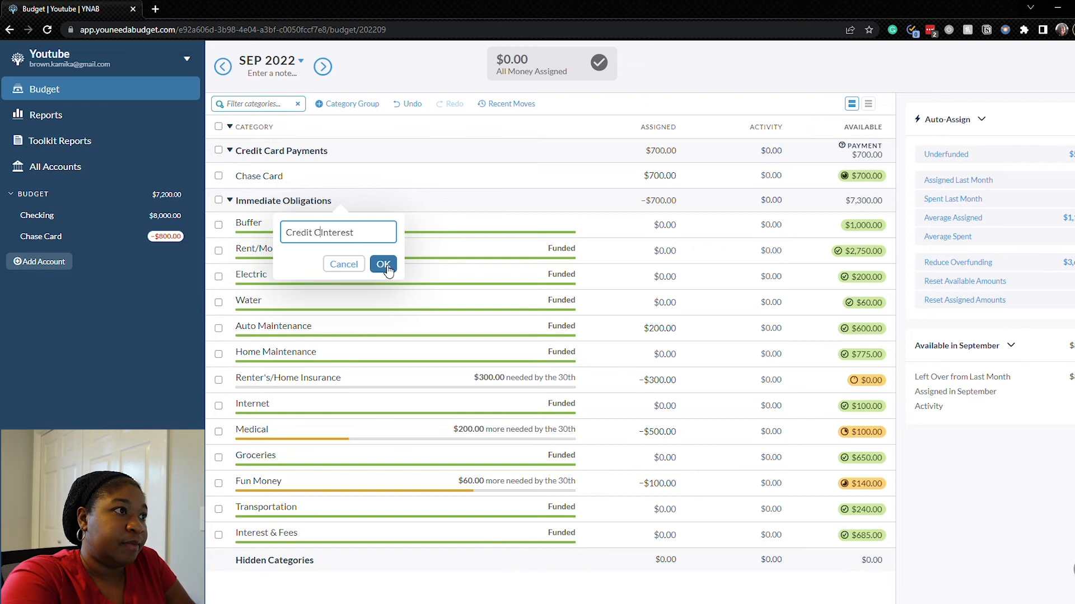
{"action": "type", "text": "ard"}
{"action": "left_click", "coordinate": [385, 265]}
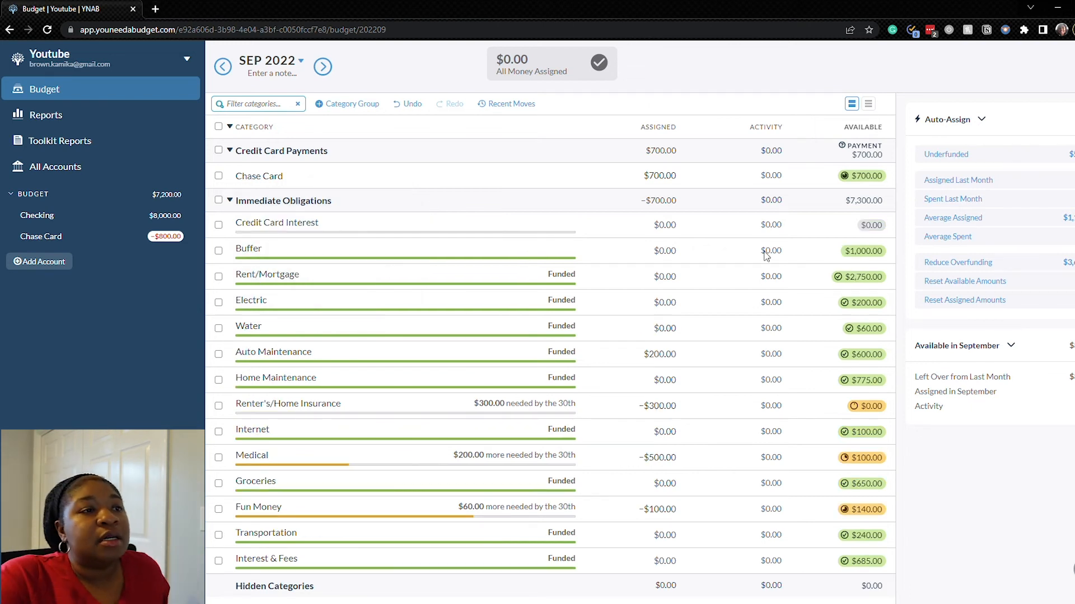
{"action": "left_click", "coordinate": [661, 229]}
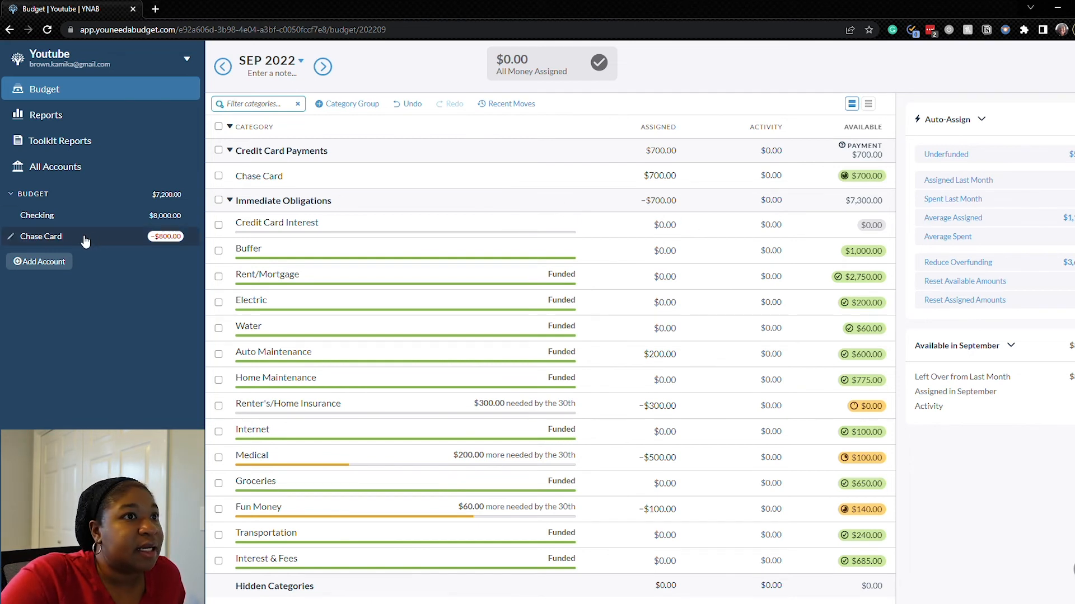
Step: Record and save a payment from Checking to the Chase Card dated 09/20/2022, with an outflow of 700
{"action": "left_click", "coordinate": [79, 219]}
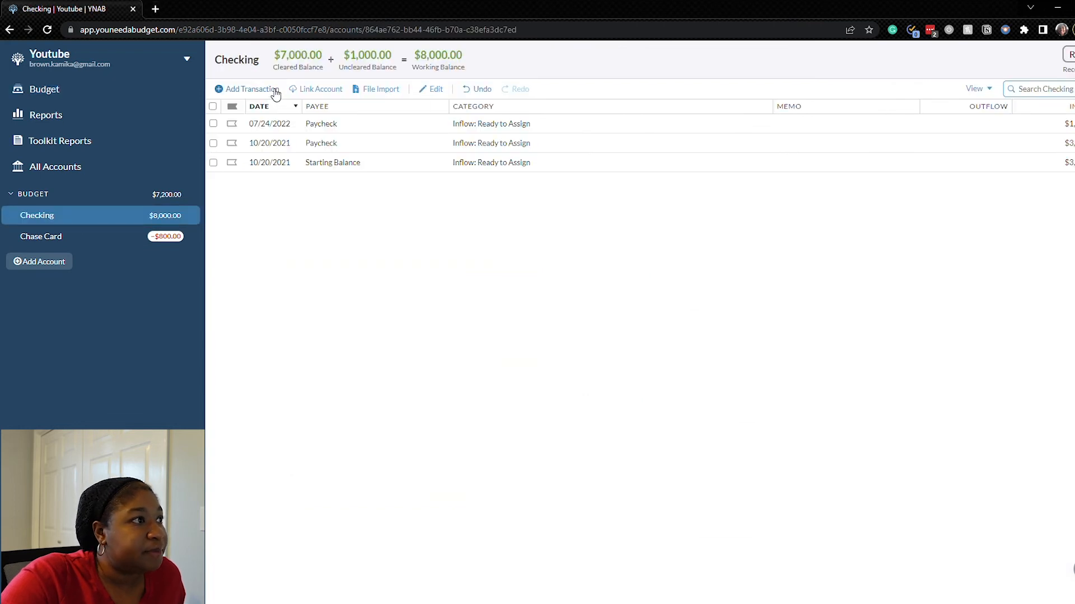
{"action": "left_click", "coordinate": [274, 91]}
{"action": "left_click", "coordinate": [393, 124]}
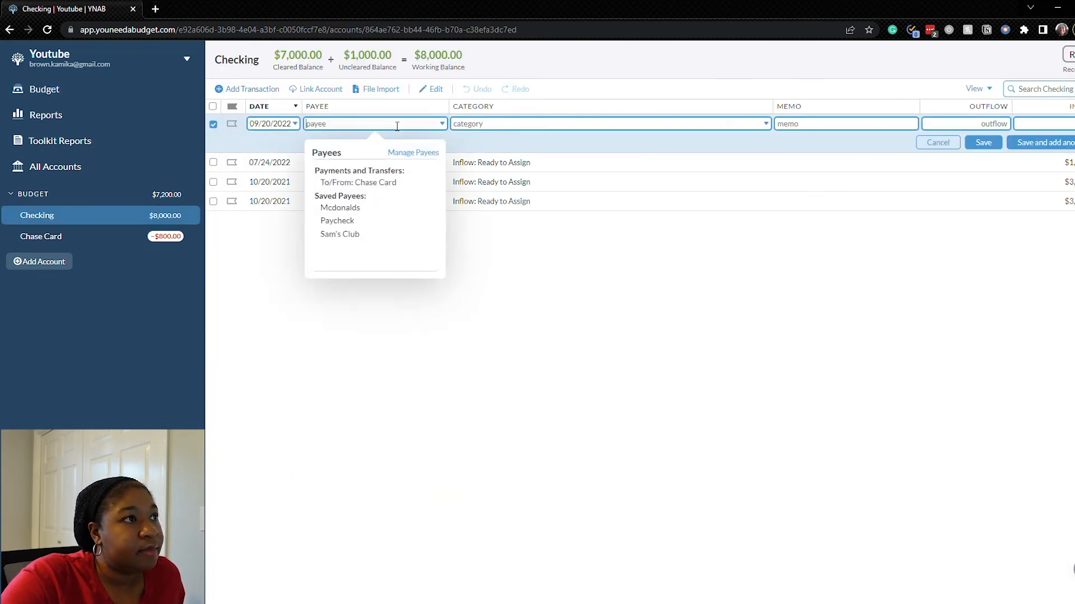
{"action": "left_click", "coordinate": [405, 184]}
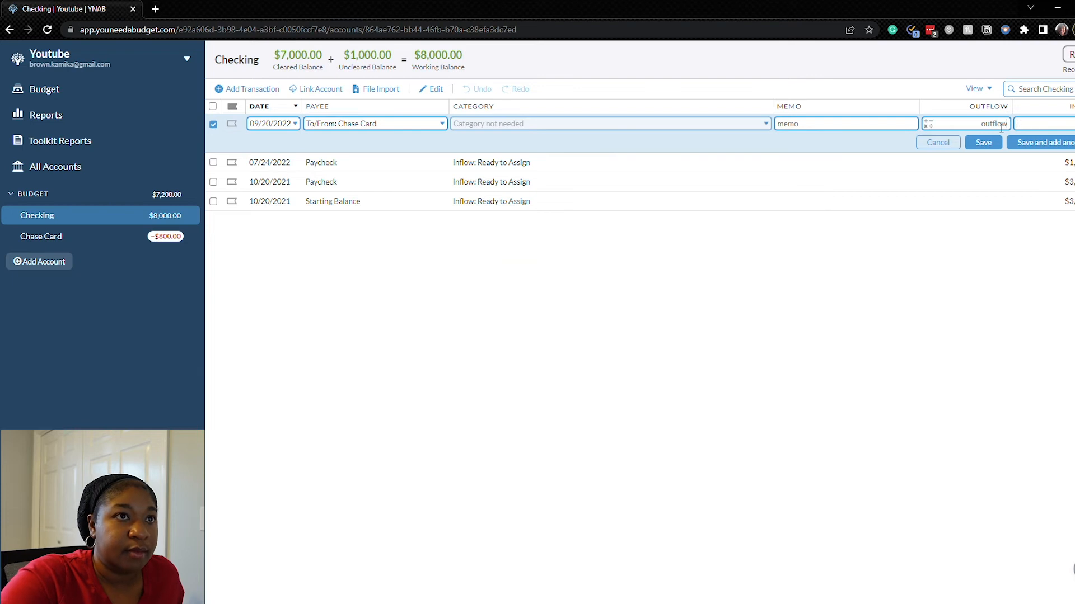
{"action": "type", "text": "700"}
{"action": "key", "text": "Return"}
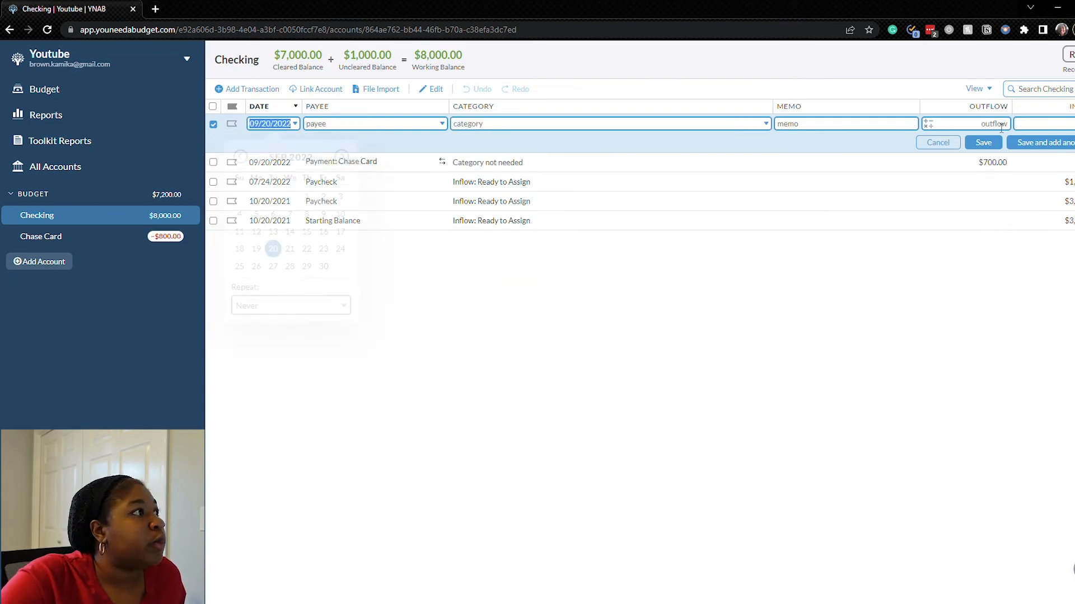
Step: Review the Chase Card and Credit Card Interest amounts in the September 2022 budget
{"action": "left_click", "coordinate": [102, 91]}
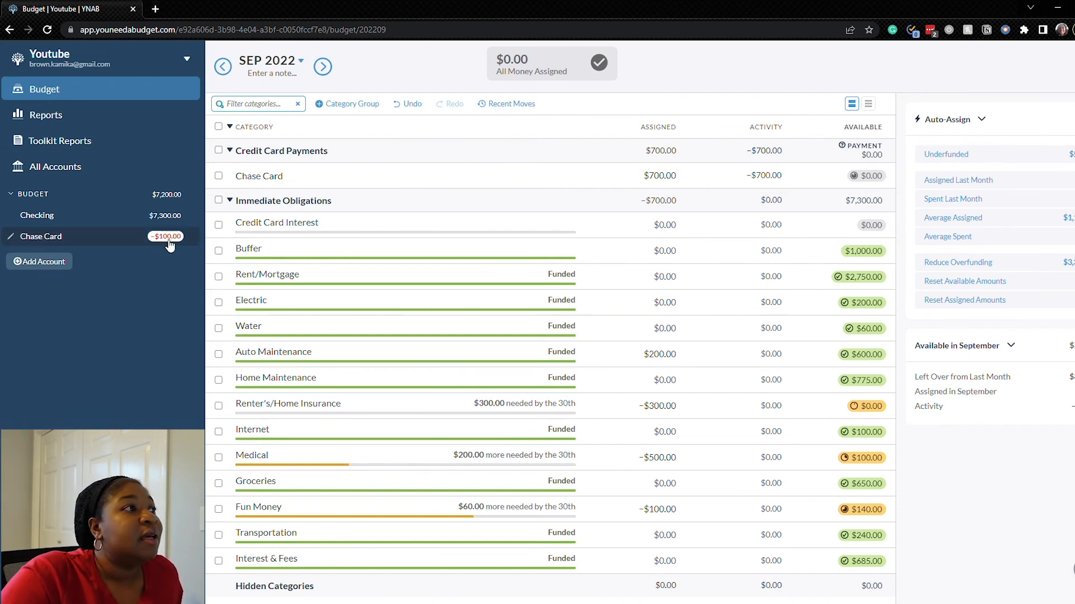
{"action": "left_click", "coordinate": [593, 253]}
{"action": "left_click", "coordinate": [632, 228]}
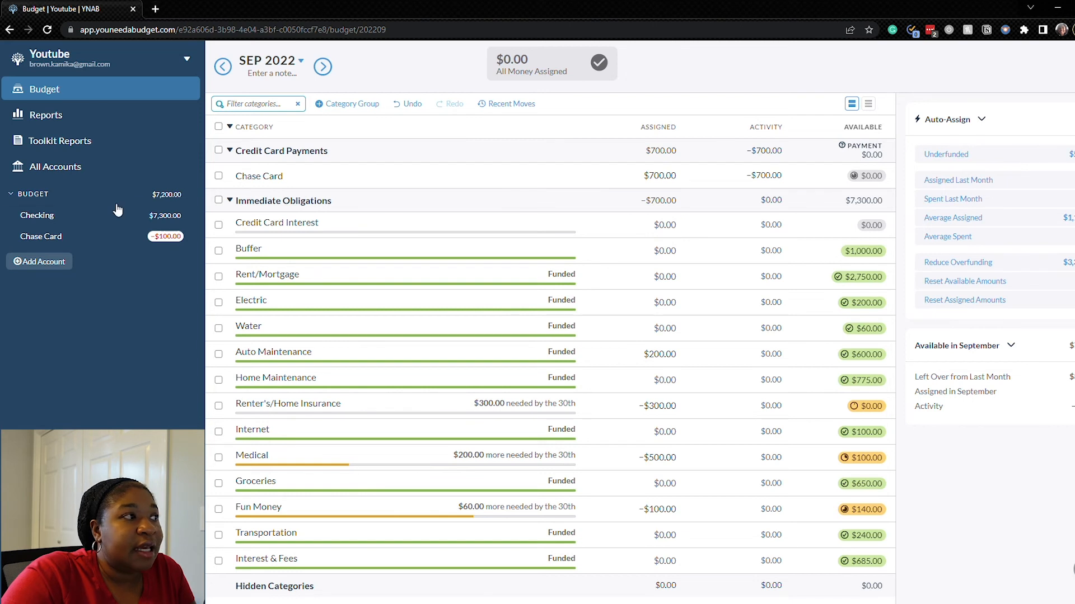
Step: Start a new transaction in the Chase Card account dated 09/20/2022, with Interest as the payee
{"action": "left_click", "coordinate": [59, 241]}
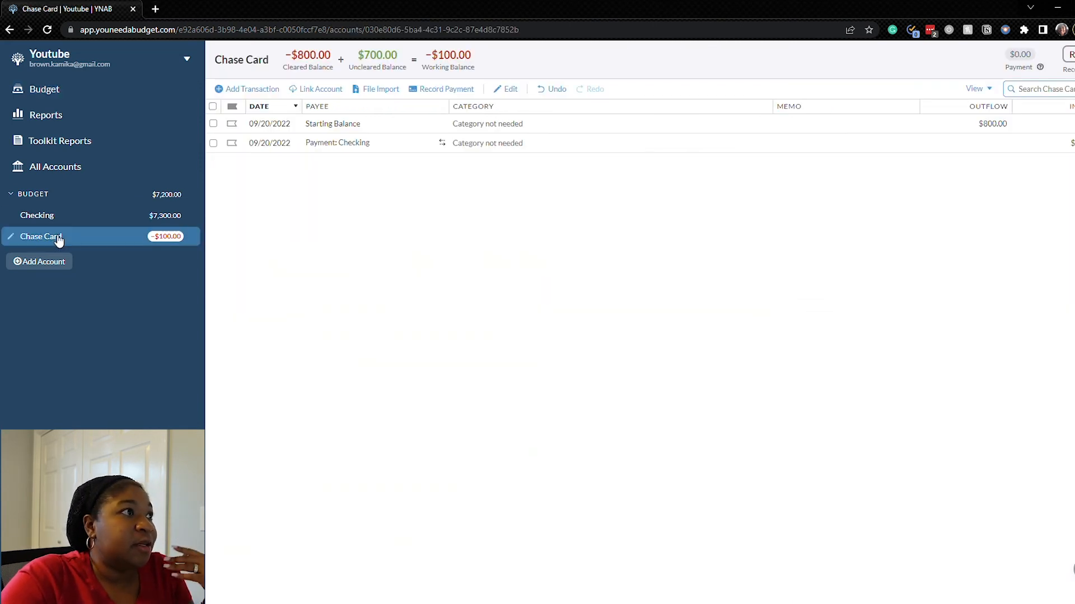
{"action": "left_click", "coordinate": [274, 89]}
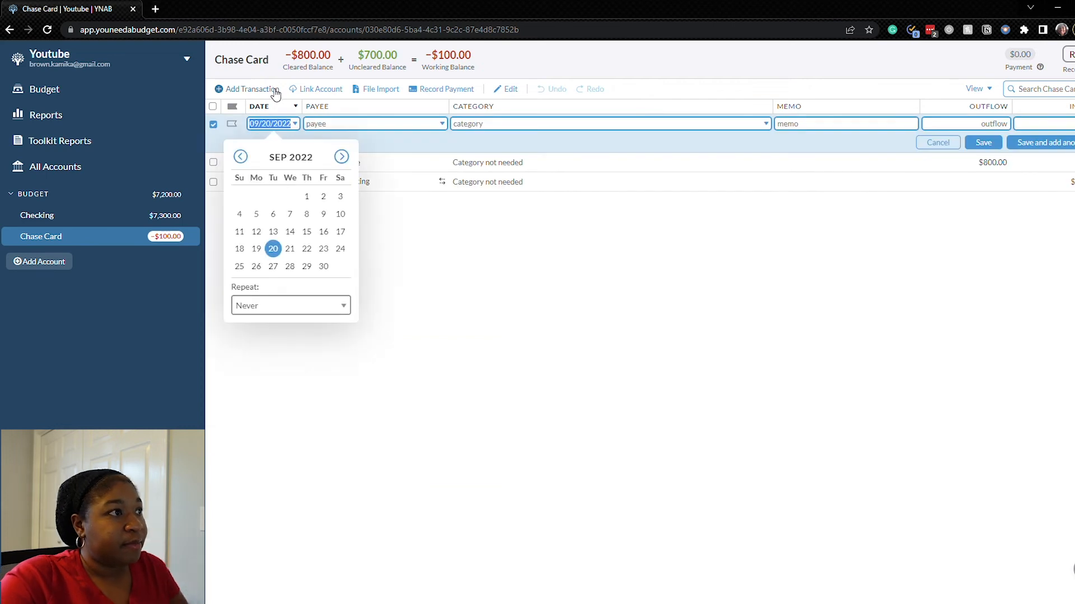
{"action": "left_click", "coordinate": [358, 135]}
{"action": "type", "text": "Inte"}
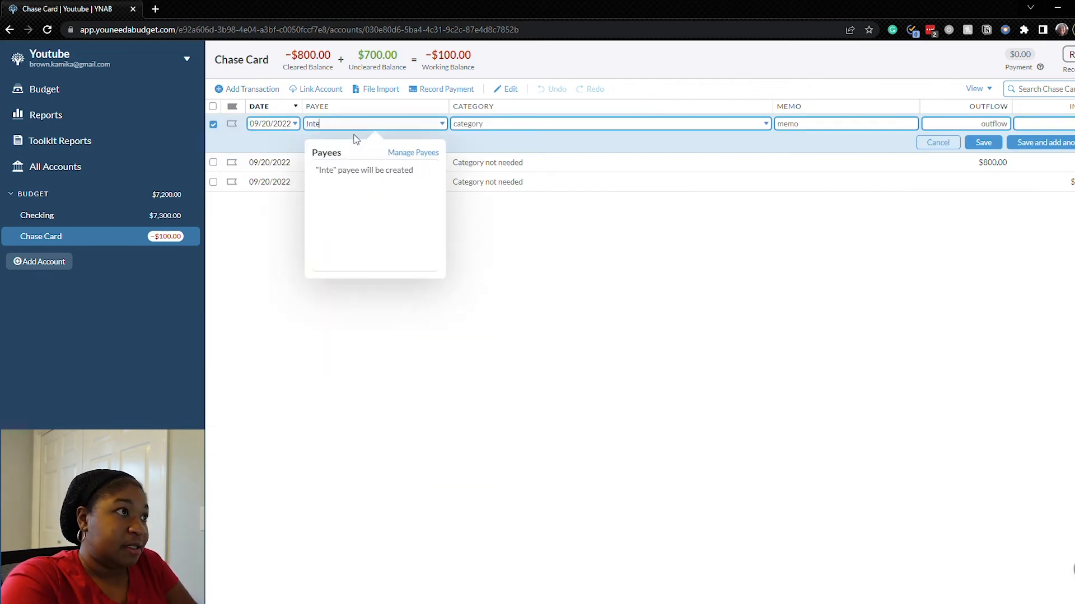
{"action": "type", "text": "rest"}
{"action": "key", "text": "Tab"}
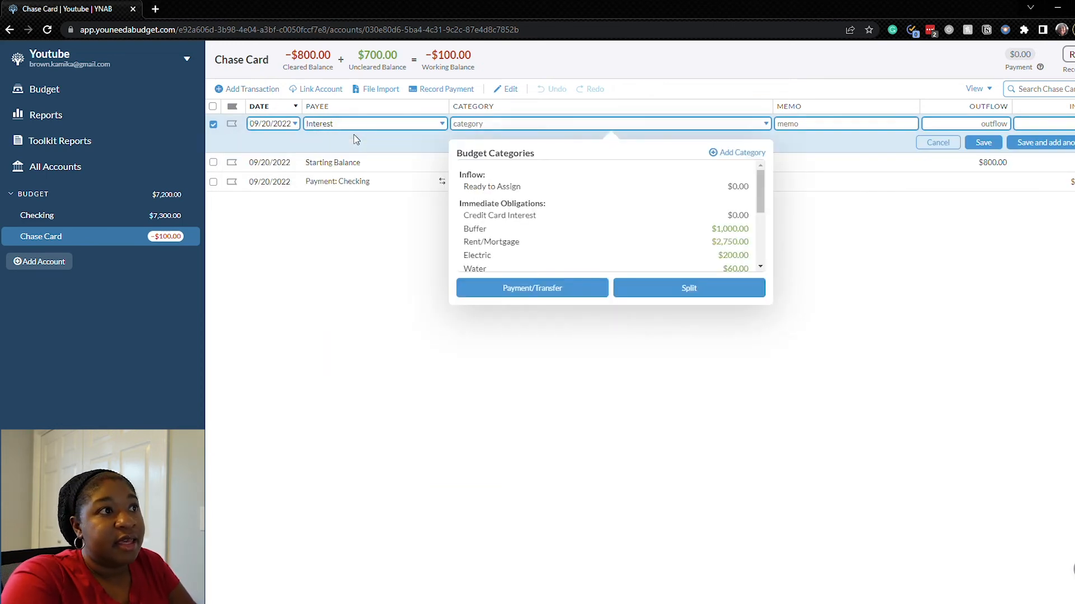
Step: Save the interest charge under Credit Card Interest with an outflow of 20, and check it in the September 2022 budget
{"action": "scroll", "coordinate": [523, 182], "scroll_direction": "down", "scroll_amount": 2}
{"action": "scroll", "coordinate": [523, 182], "scroll_direction": "up", "scroll_amount": 2}
{"action": "scroll", "coordinate": [523, 182], "scroll_direction": "down", "scroll_amount": 3}
{"action": "scroll", "coordinate": [523, 182], "scroll_direction": "down", "scroll_amount": 2}
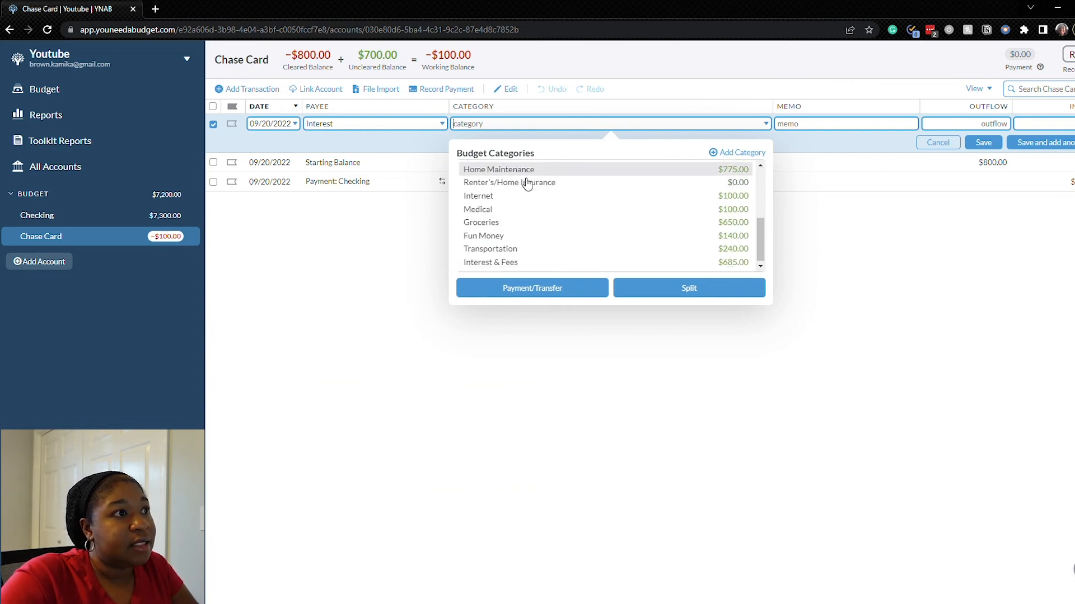
{"action": "scroll", "coordinate": [526, 183], "scroll_direction": "up", "scroll_amount": 3}
{"action": "scroll", "coordinate": [526, 183], "scroll_direction": "up", "scroll_amount": 2}
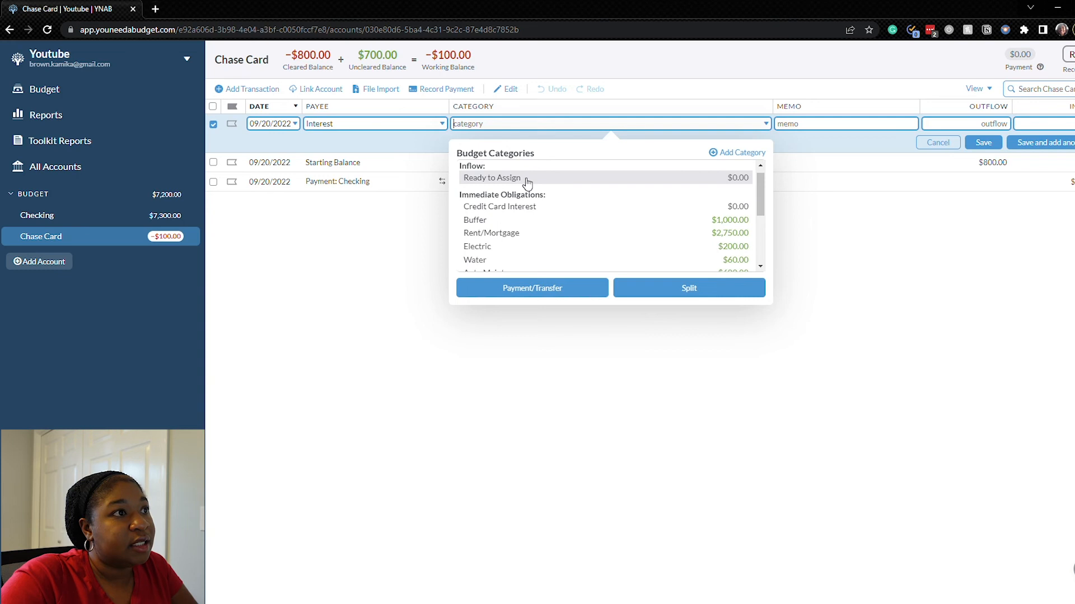
{"action": "scroll", "coordinate": [526, 183], "scroll_direction": "down", "scroll_amount": 3}
{"action": "scroll", "coordinate": [526, 183], "scroll_direction": "down", "scroll_amount": 1}
{"action": "scroll", "coordinate": [529, 218], "scroll_direction": "up", "scroll_amount": 4}
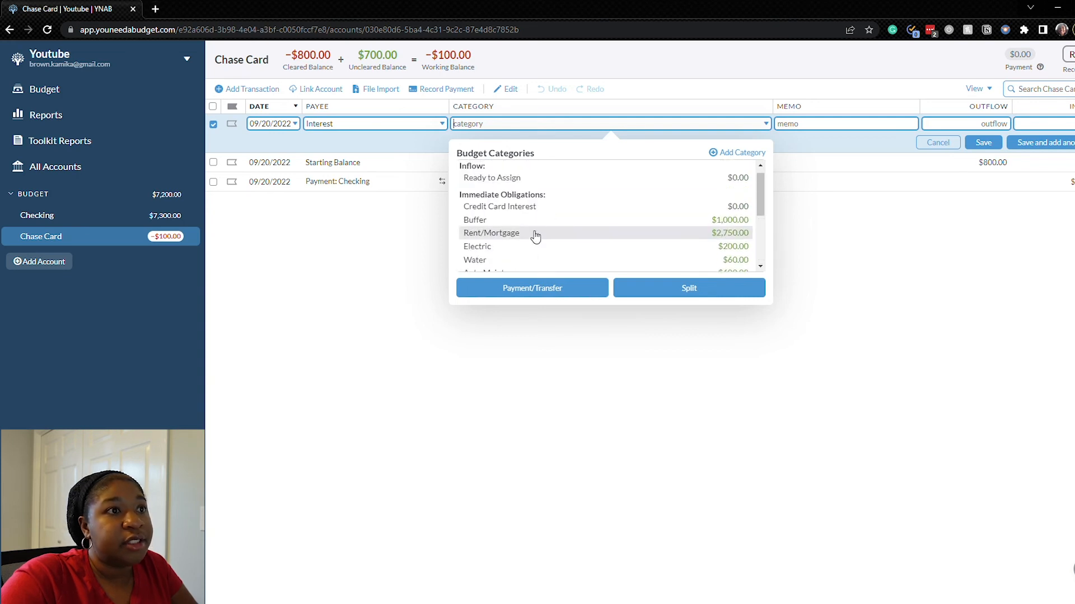
{"action": "left_click", "coordinate": [533, 211]}
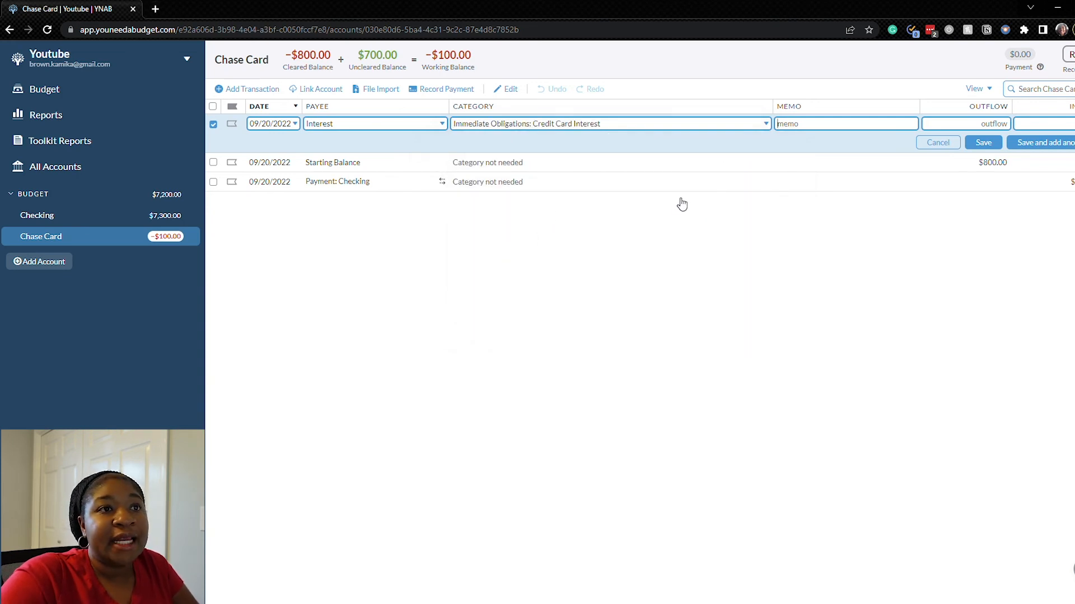
{"action": "left_click", "coordinate": [988, 128]}
{"action": "type", "text": "20"}
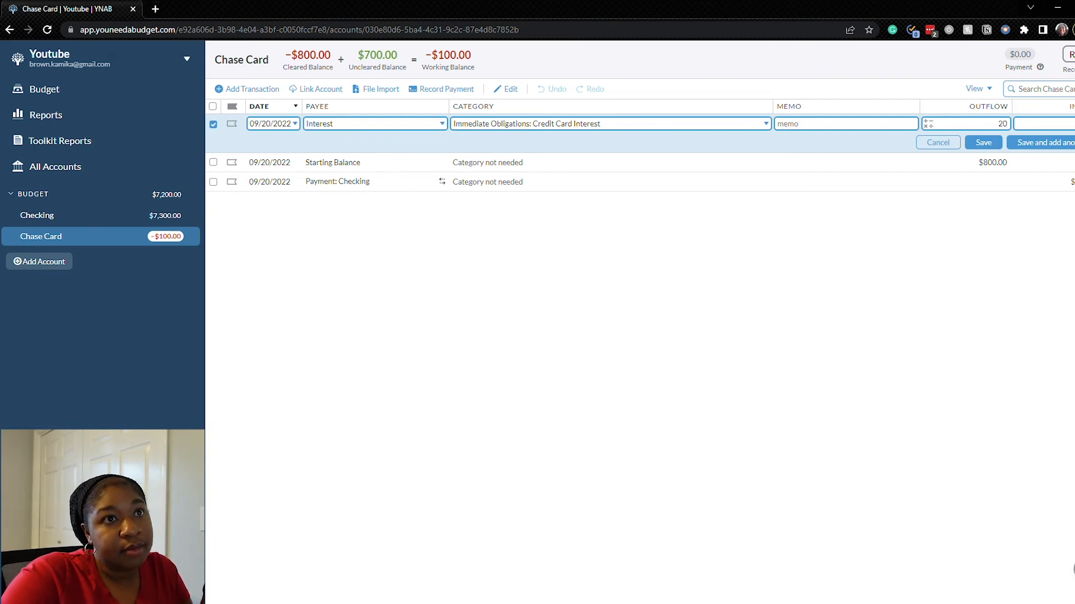
{"action": "left_click", "coordinate": [983, 142]}
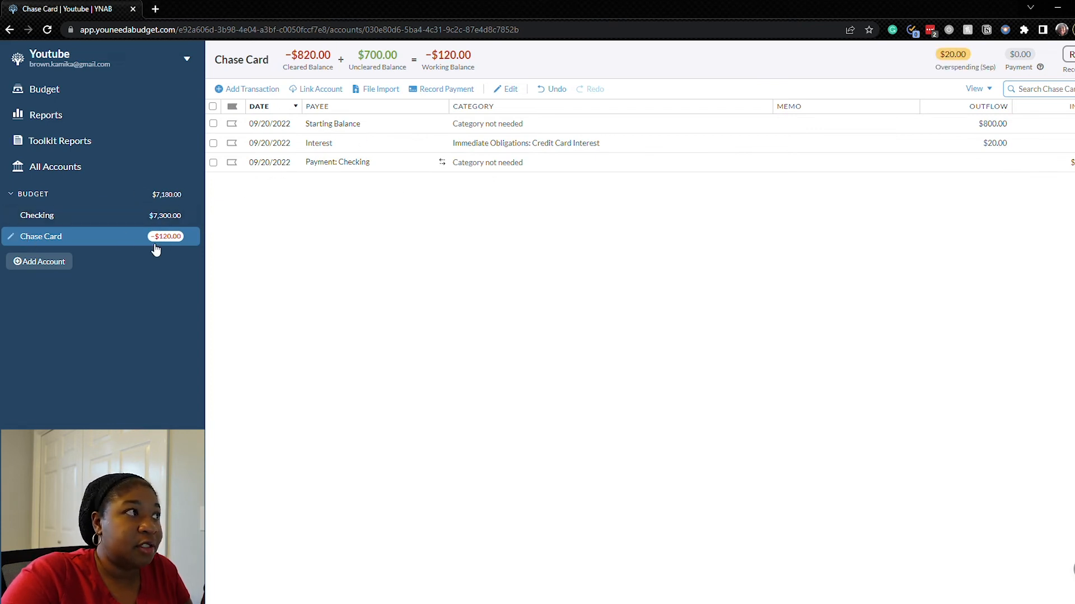
{"action": "left_click", "coordinate": [128, 94]}
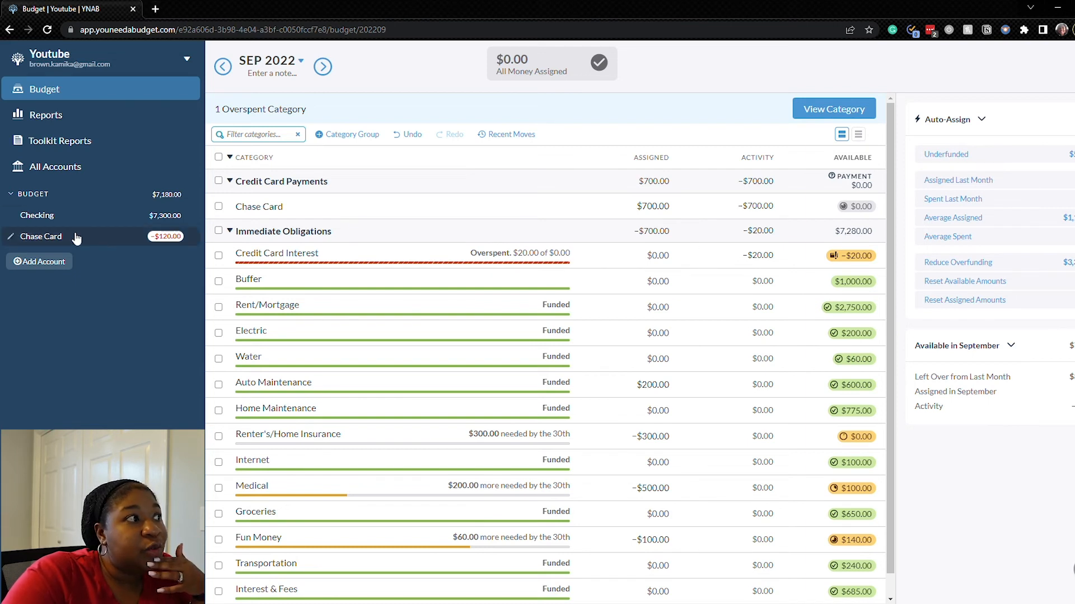
Step: Record and save a Paycheck transaction in Checking dated 09/20/2022, categorized as Inflow: Ready to Assign, with an inflow of 500
{"action": "left_click", "coordinate": [56, 216]}
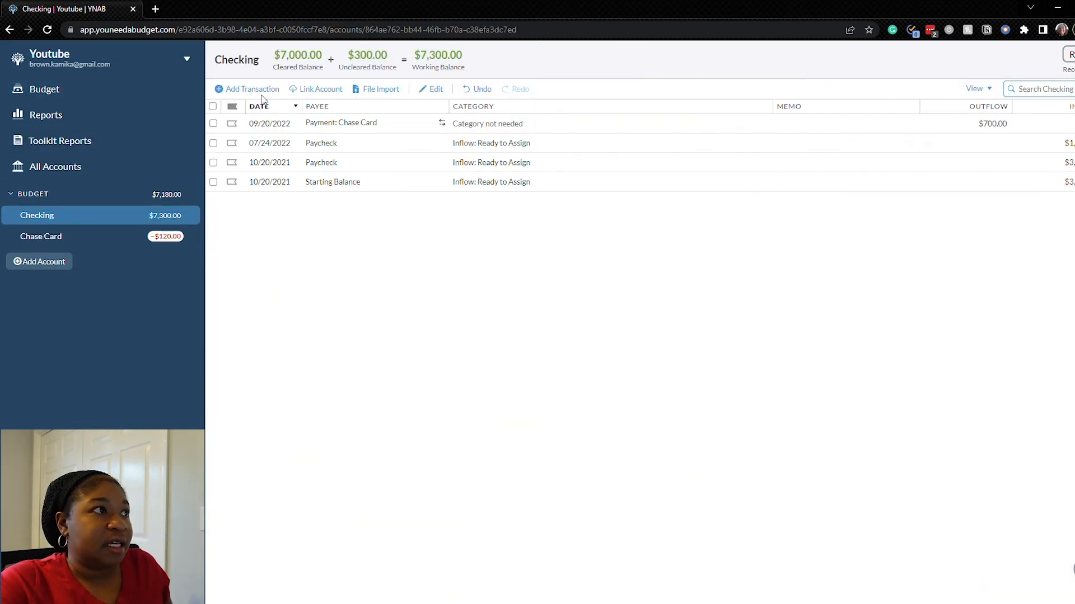
{"action": "left_click", "coordinate": [244, 89]}
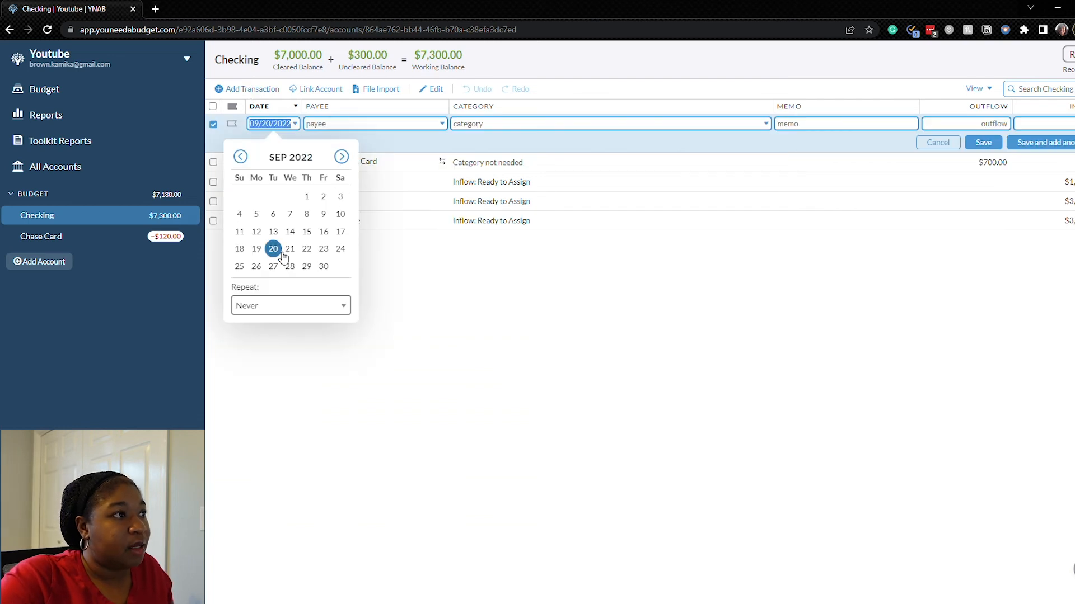
{"action": "left_click", "coordinate": [273, 249]}
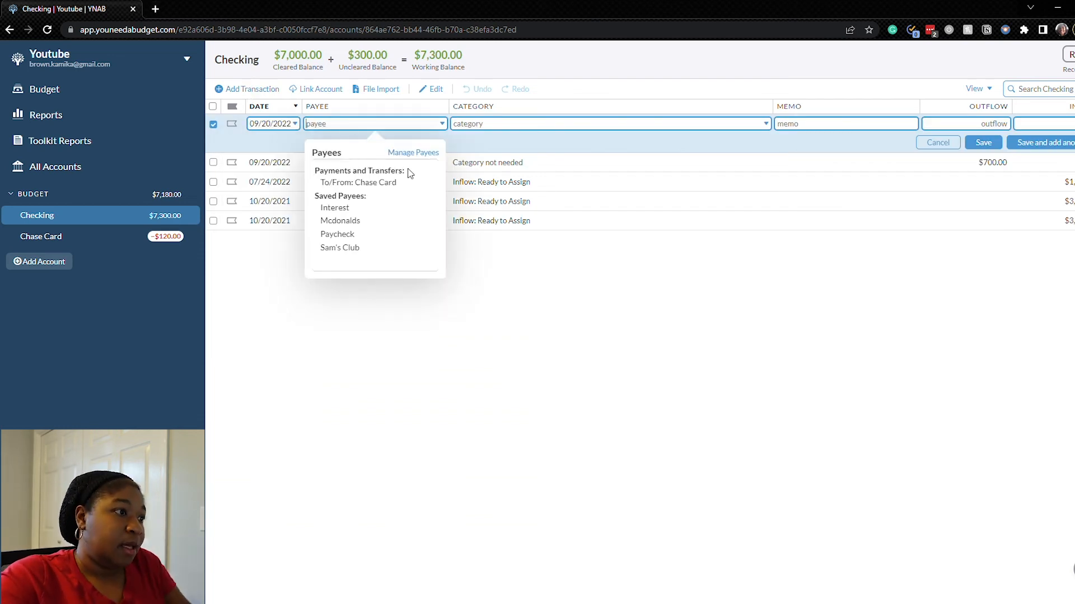
{"action": "left_click", "coordinate": [392, 234]}
{"action": "left_click", "coordinate": [413, 126]}
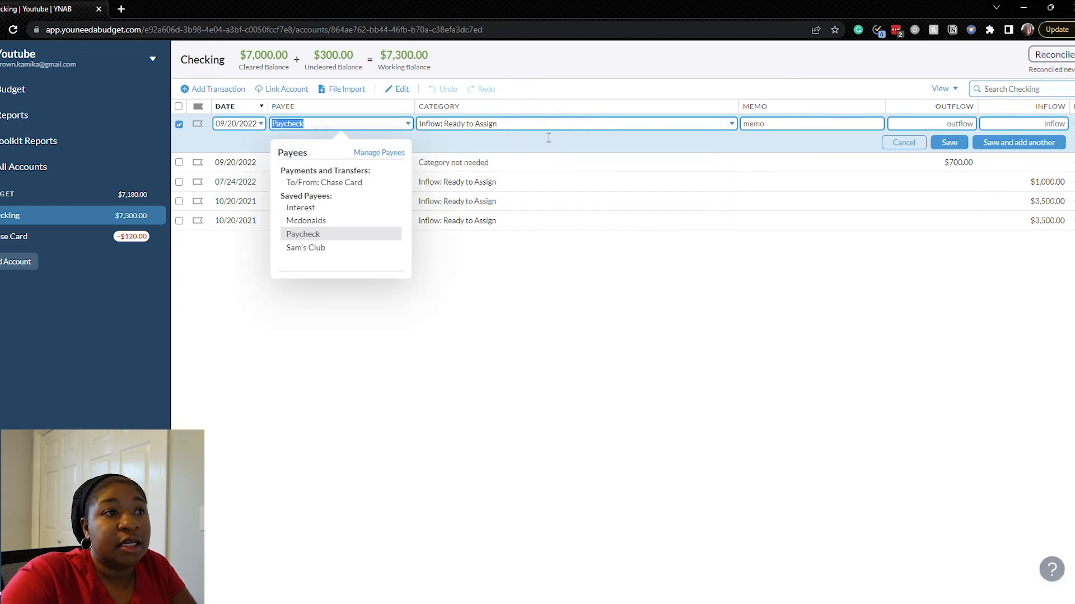
{"action": "left_click", "coordinate": [708, 128]}
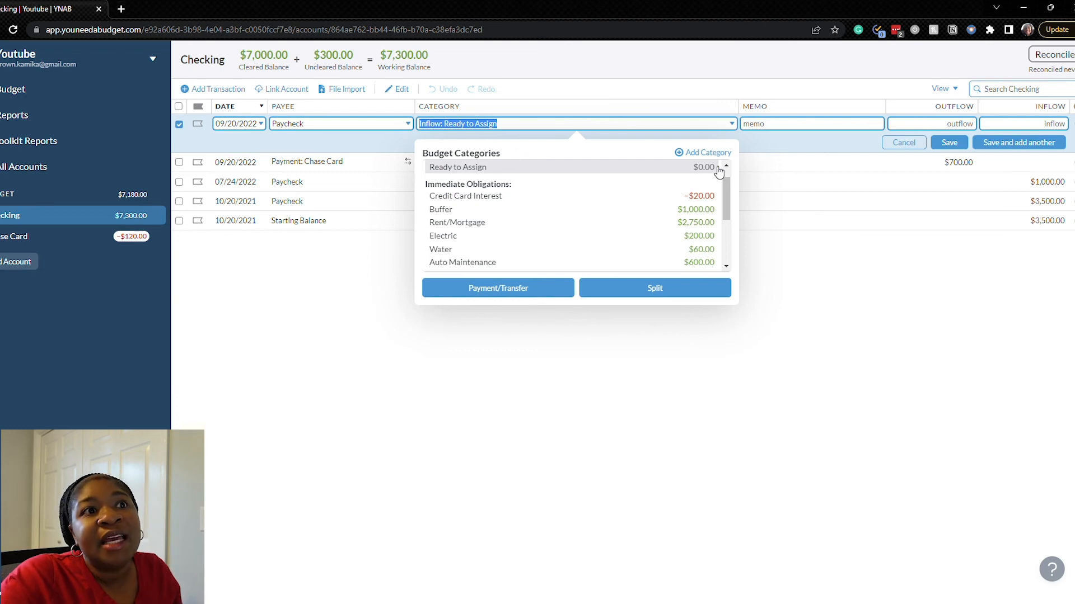
{"action": "left_click", "coordinate": [944, 133]}
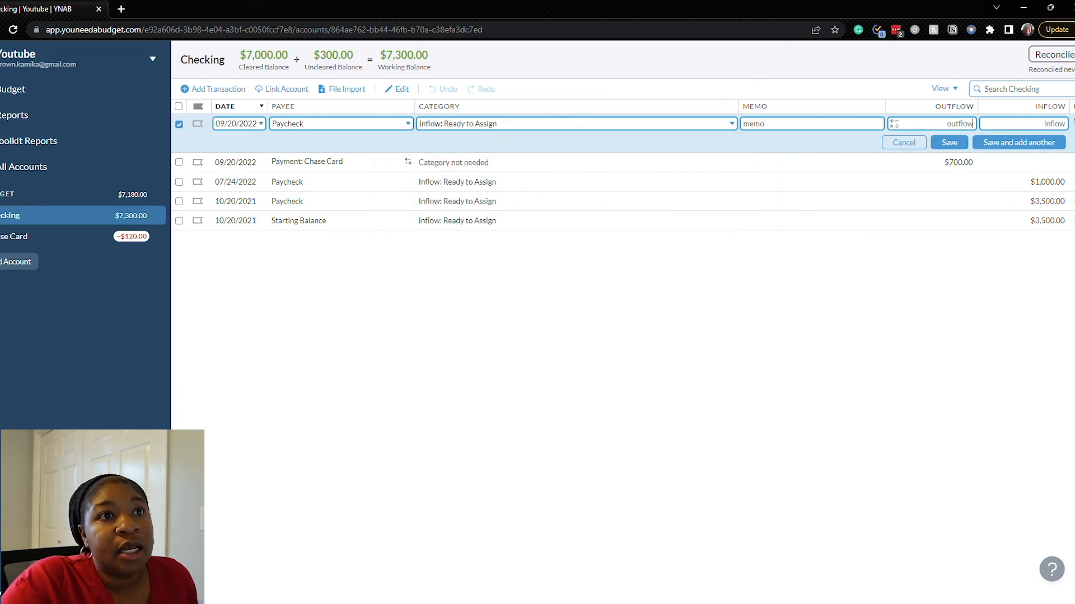
{"action": "left_click", "coordinate": [1062, 124]}
{"action": "type", "text": "50"}
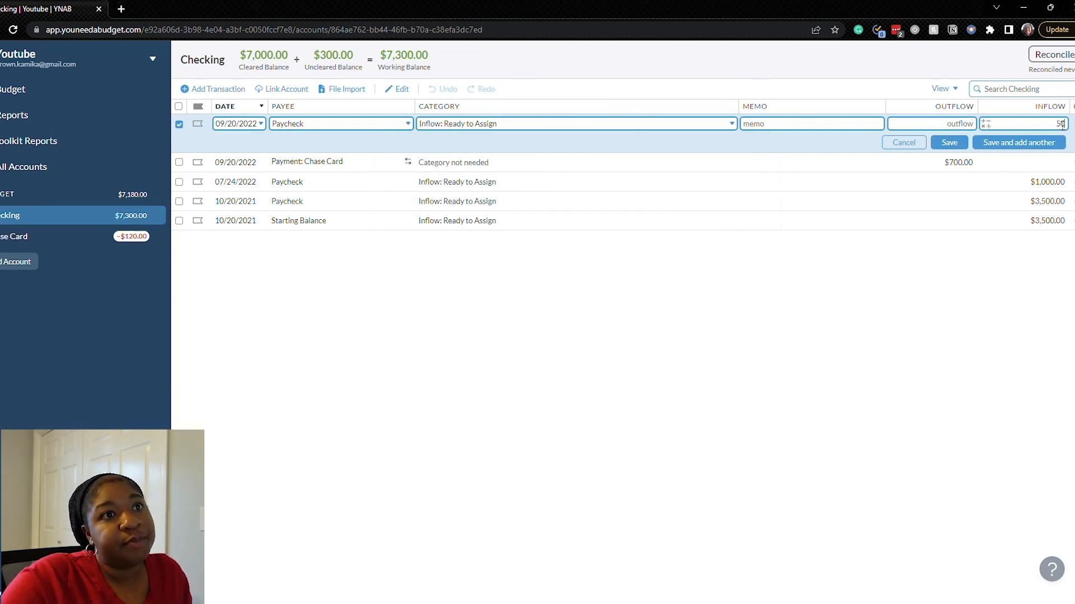
{"action": "type", "text": "0"}
{"action": "left_click", "coordinate": [959, 143]}
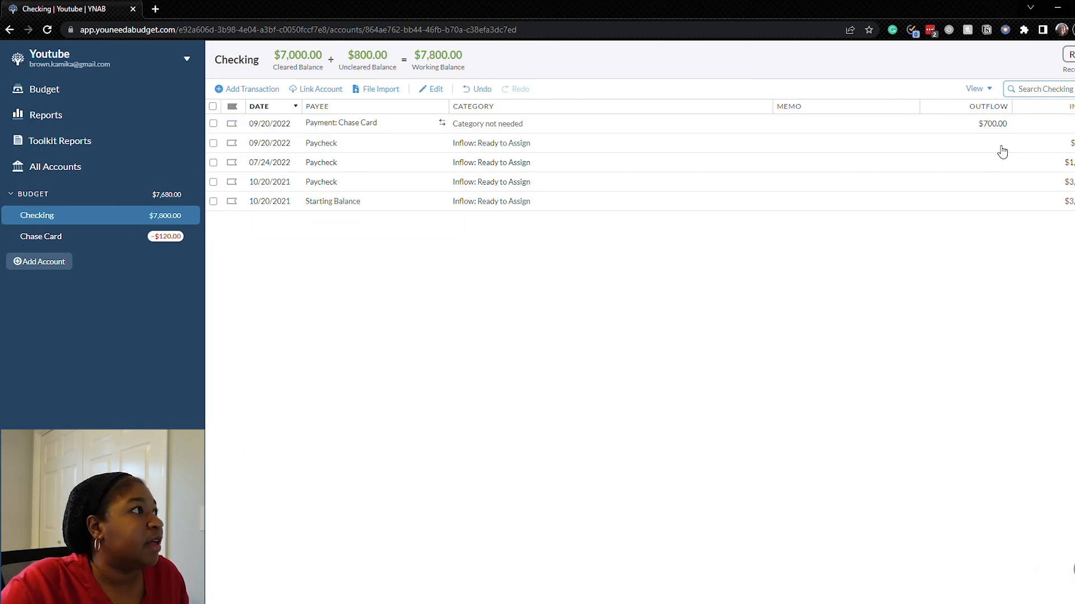
Step: Add 100 to the amount assigned to Chase Card in the September 2022 budget
{"action": "left_click", "coordinate": [82, 90]}
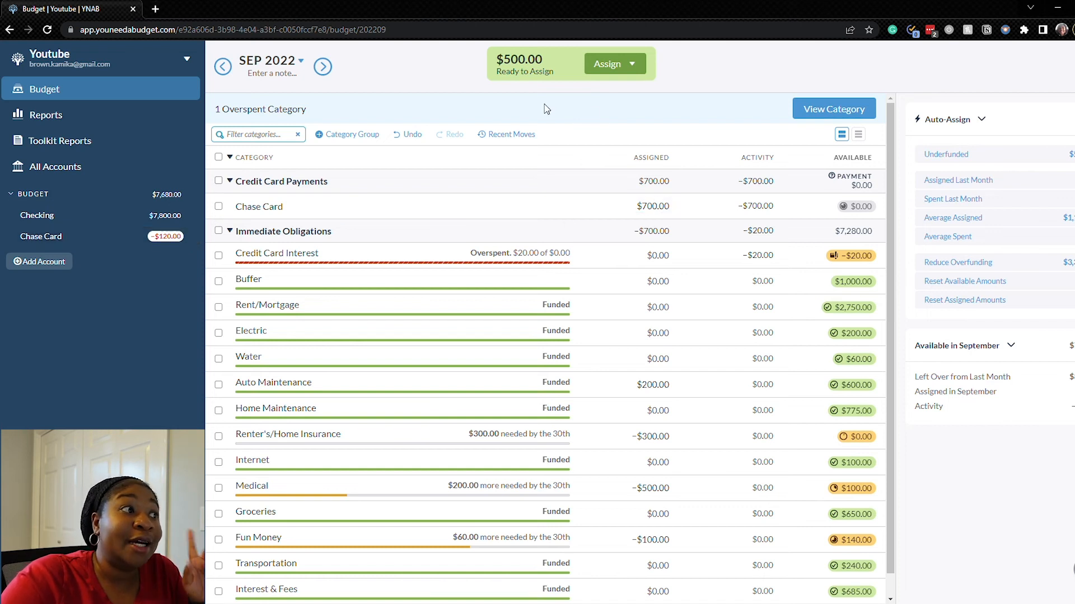
{"action": "left_click", "coordinate": [671, 211]}
{"action": "key", "text": "Right"}
{"action": "type", "text": "+100"}
{"action": "key", "text": "Return"}
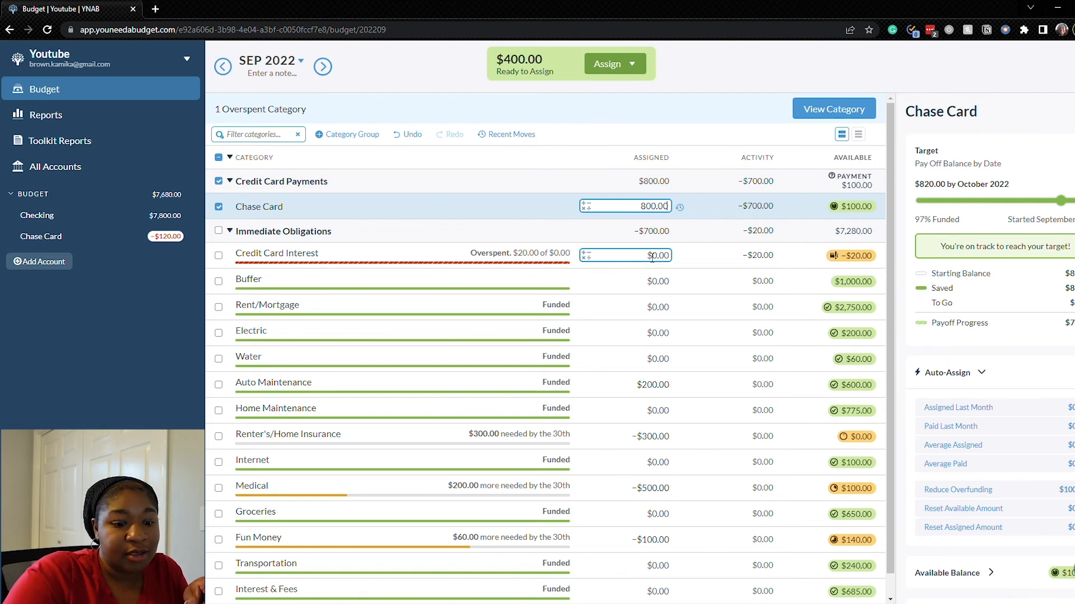
Step: Assign 20 to the overspent Credit Card Interest category in the September 2022 budget
{"action": "left_click", "coordinate": [677, 267]}
{"action": "type", "text": "20"}
{"action": "key", "text": "Return"}
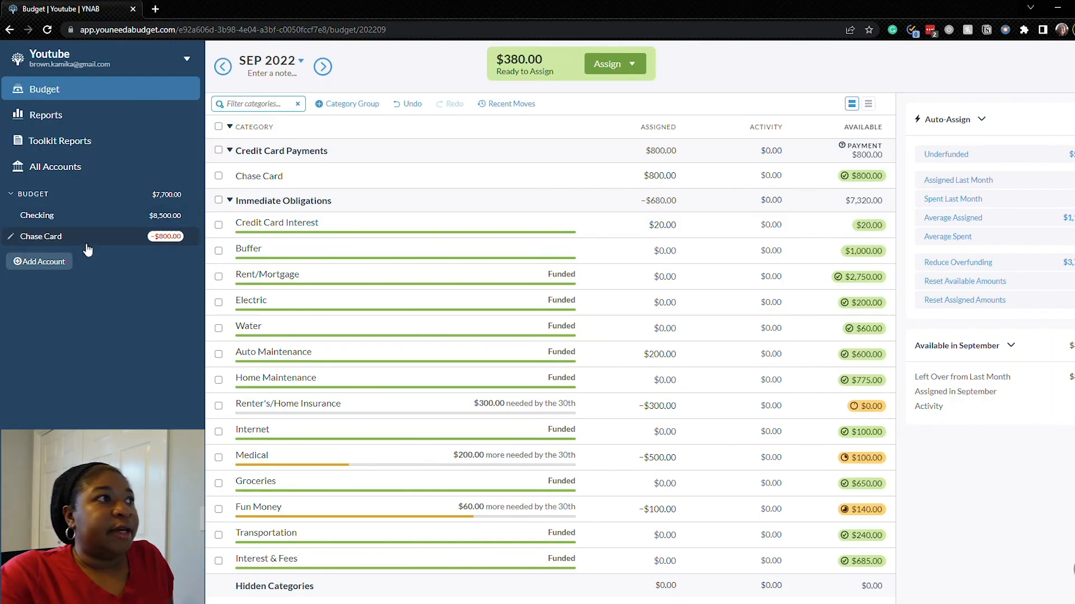
Step: Record and save a Mcdonalds purchase in Chase Card under Fun Money with an outflow of 20, and check it in the September 2022 budget
{"action": "left_click", "coordinate": [87, 244]}
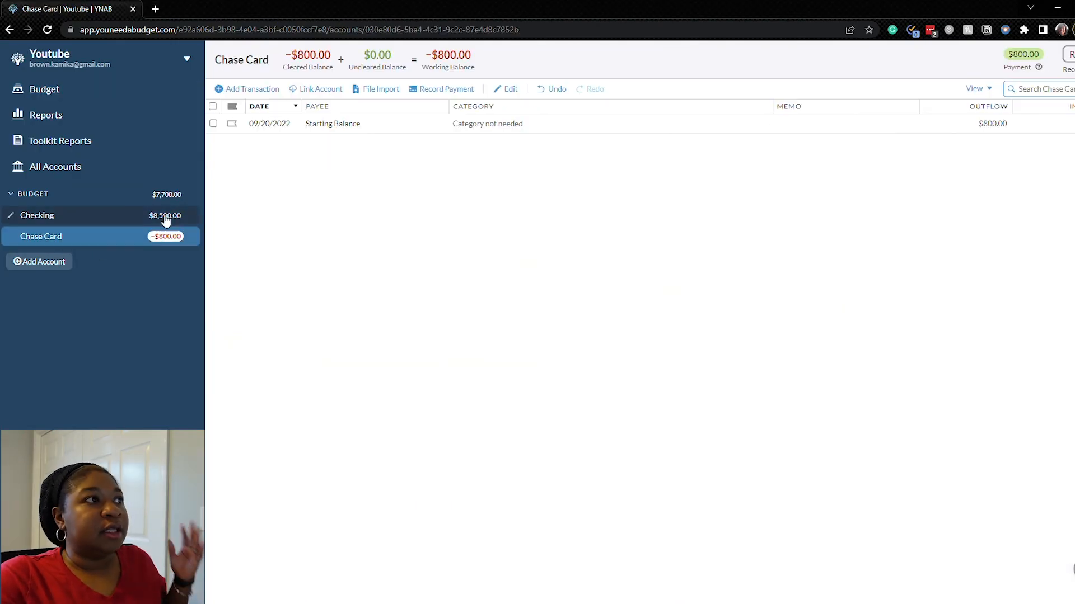
{"action": "left_click", "coordinate": [273, 91]}
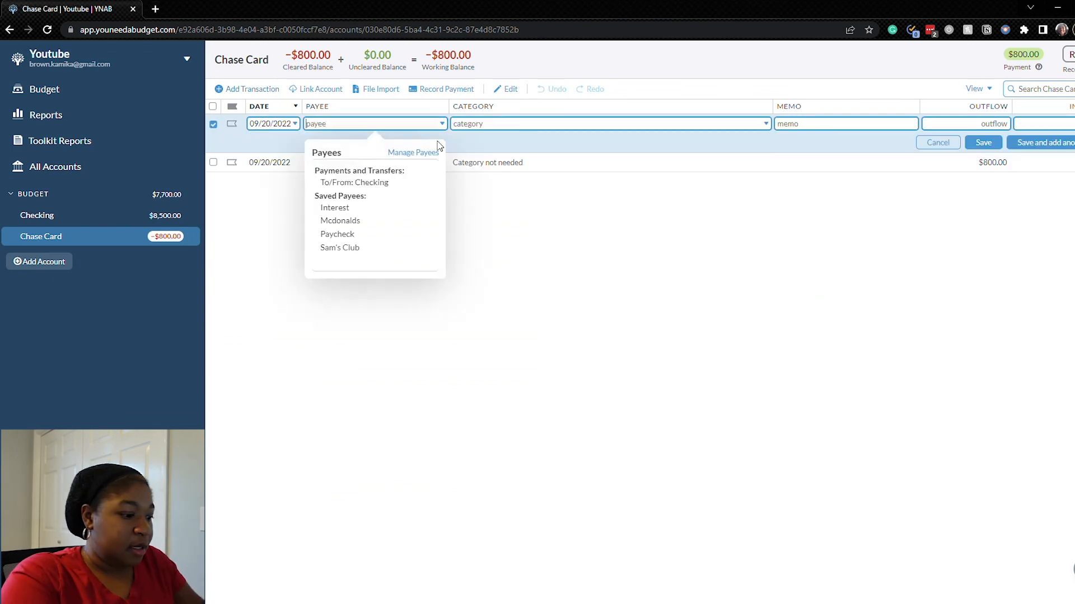
{"action": "left_click", "coordinate": [409, 223]}
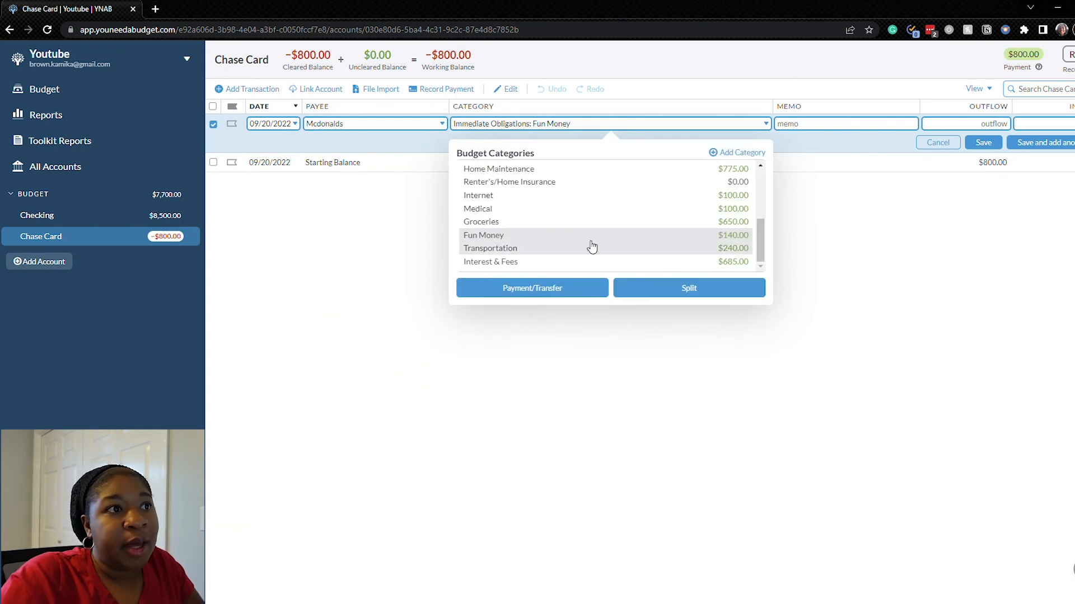
{"action": "left_click", "coordinate": [674, 238]}
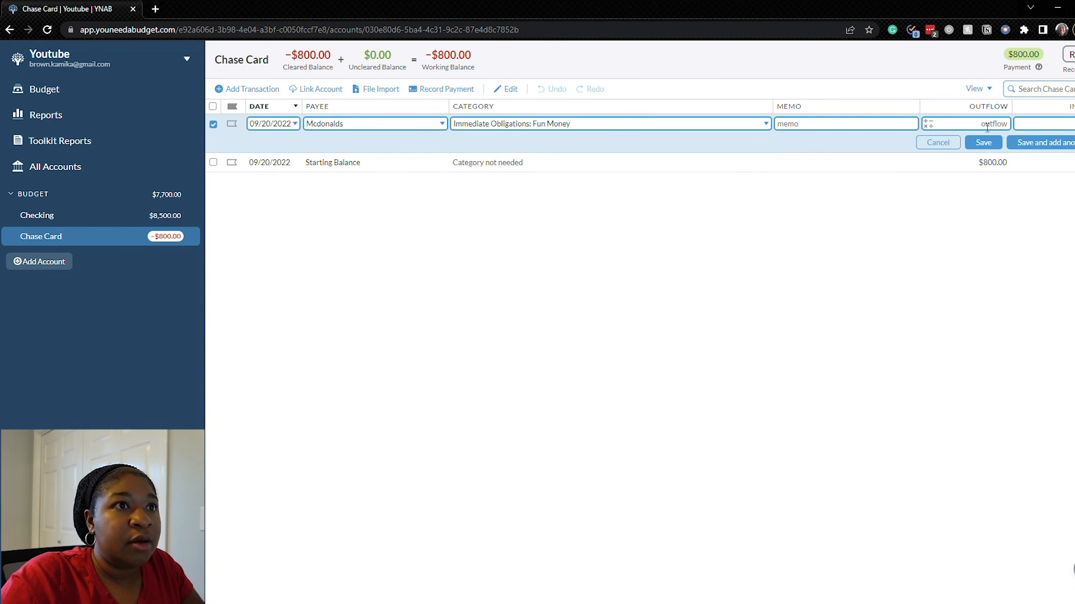
{"action": "key", "text": "Tab"}
{"action": "type", "text": "20"}
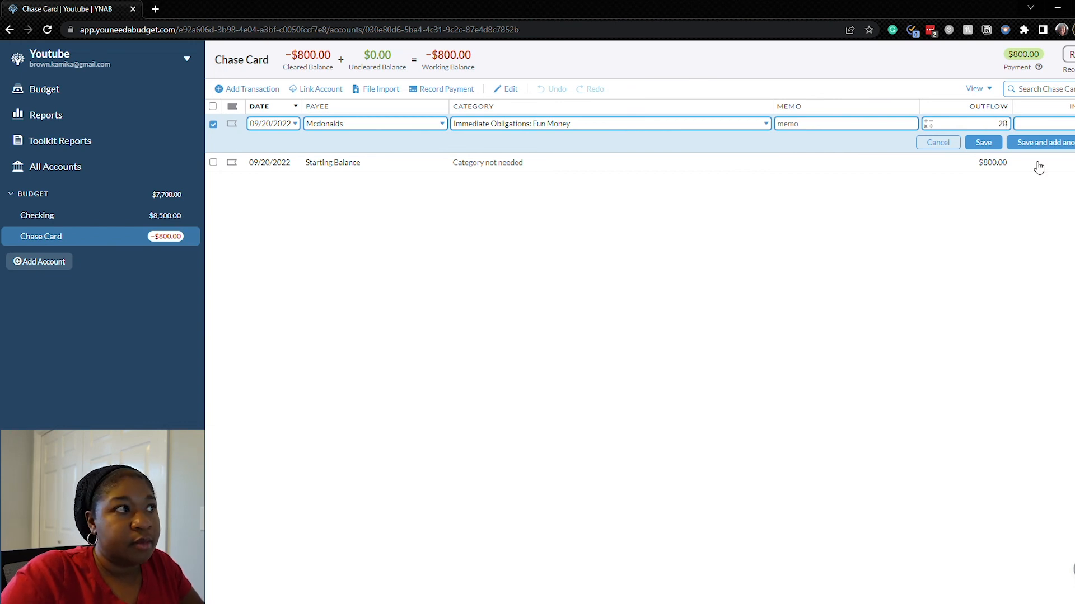
{"action": "left_click", "coordinate": [988, 142]}
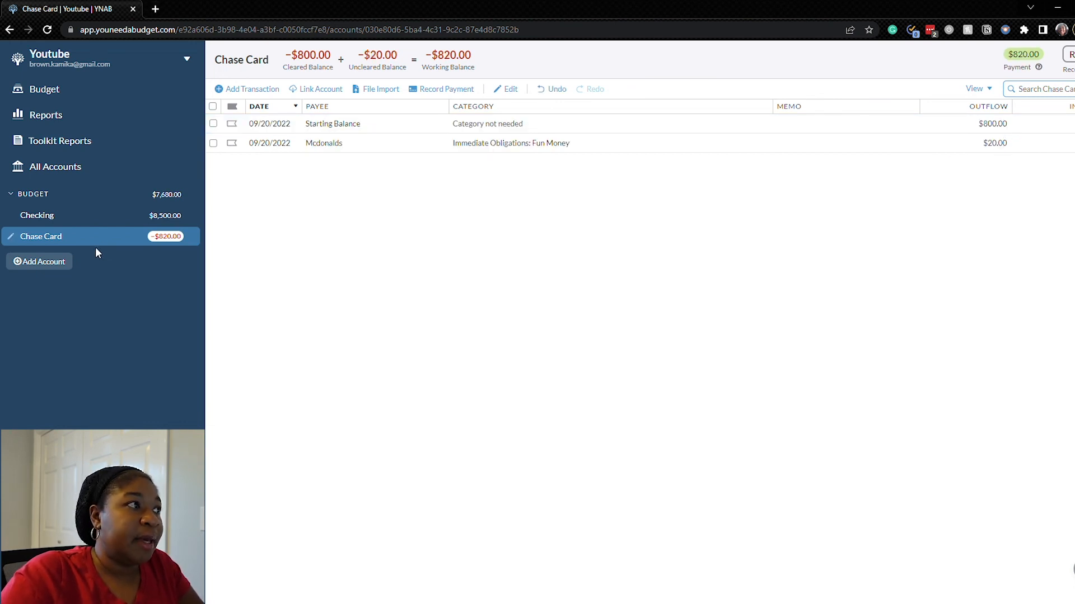
{"action": "left_click", "coordinate": [137, 96]}
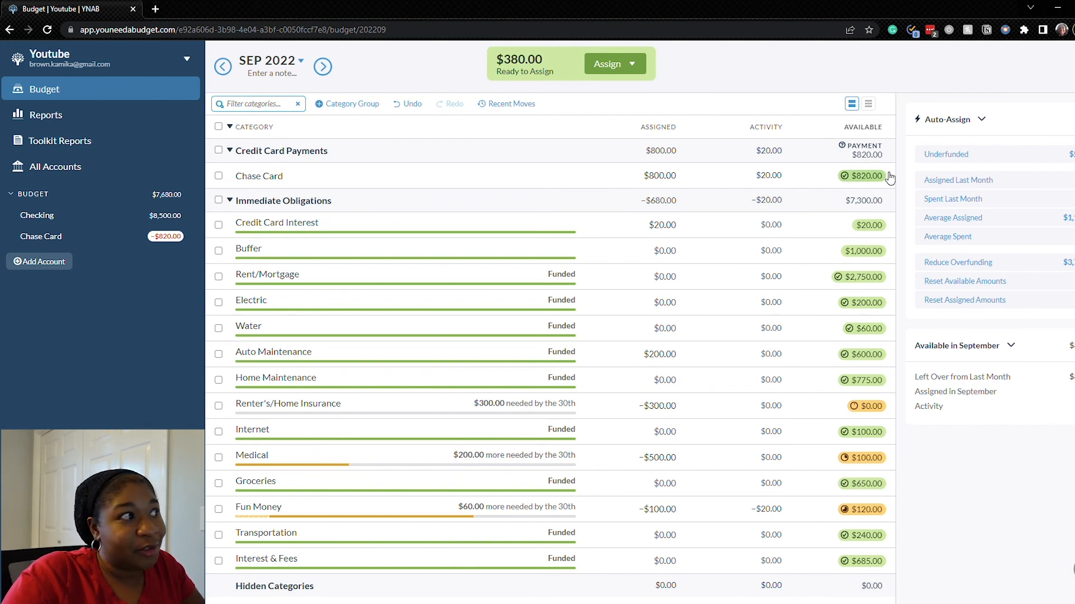
Step: Record and save a Mcdonalds refund in Chase Card dated 09/20/2022 under Fun Money with an inflow of 20, and check it in the budget
{"action": "left_click", "coordinate": [70, 245]}
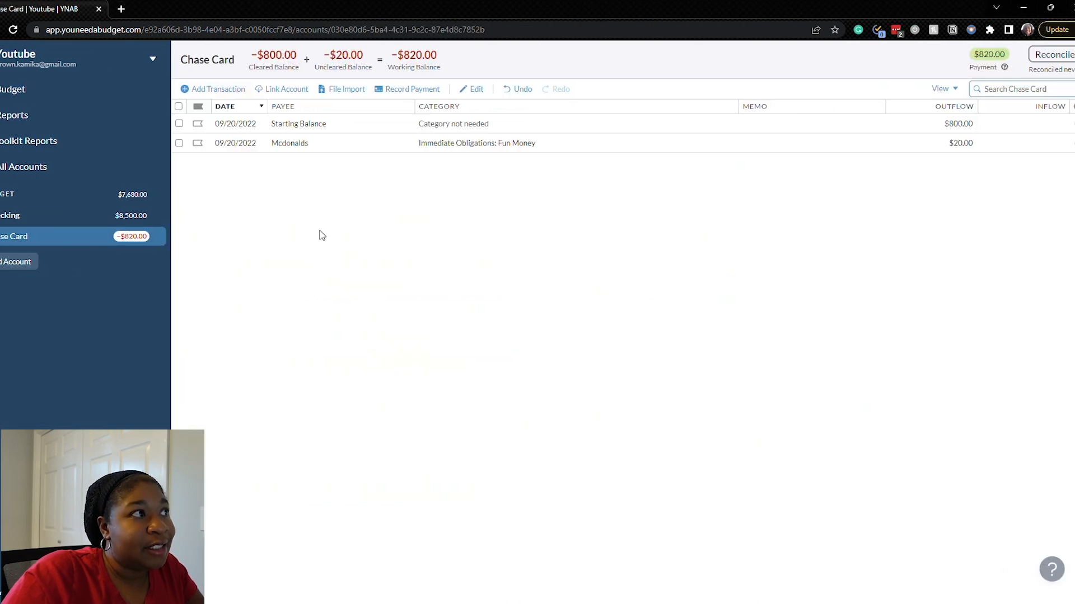
{"action": "left_click", "coordinate": [274, 89]}
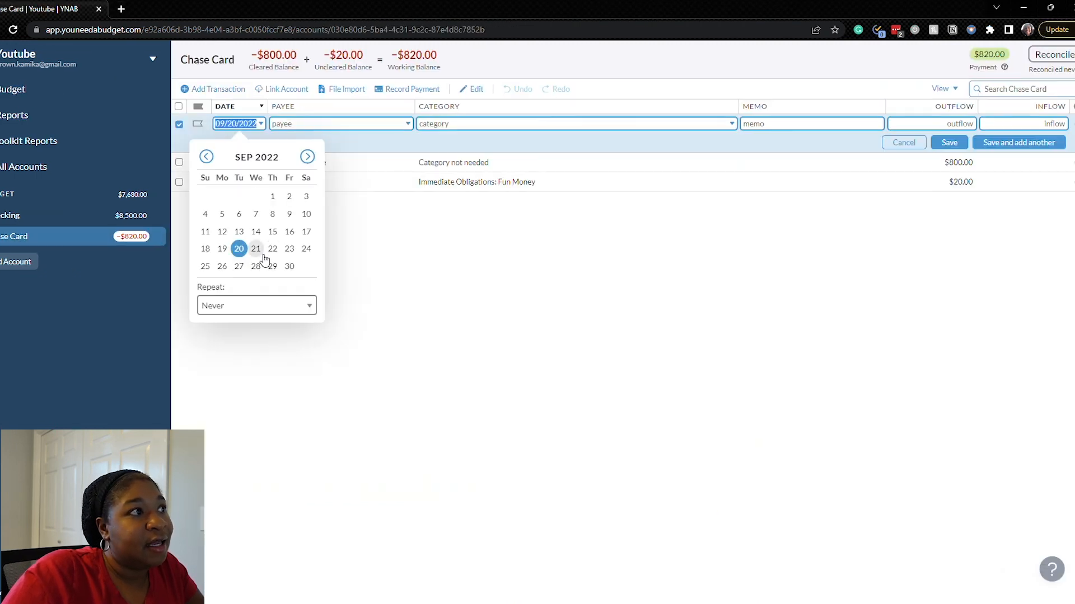
{"action": "left_click", "coordinate": [239, 249]}
{"action": "left_click", "coordinate": [375, 226]}
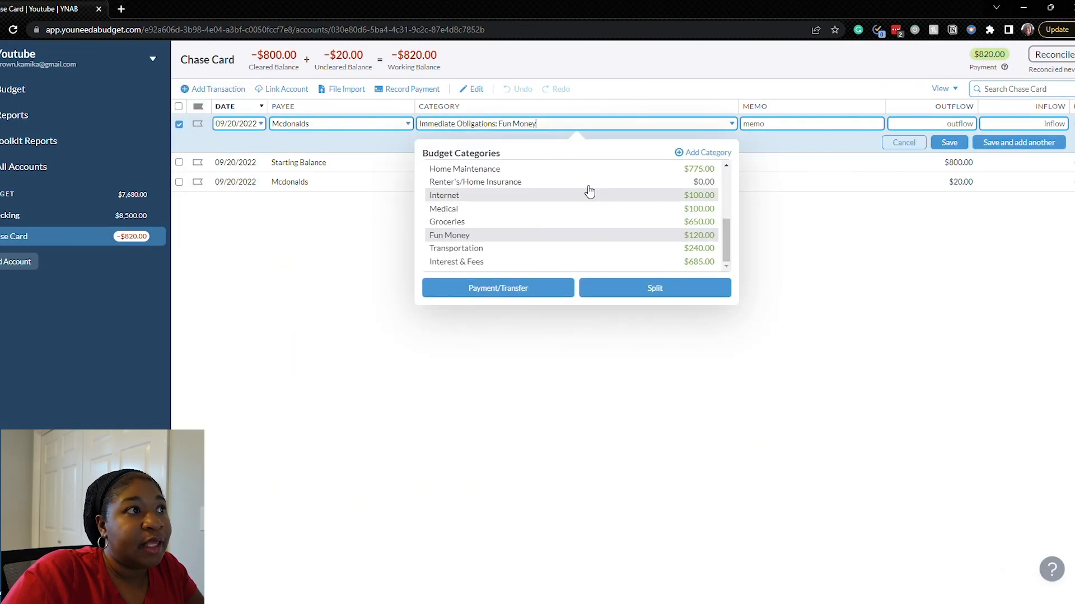
{"action": "left_click", "coordinate": [527, 242]}
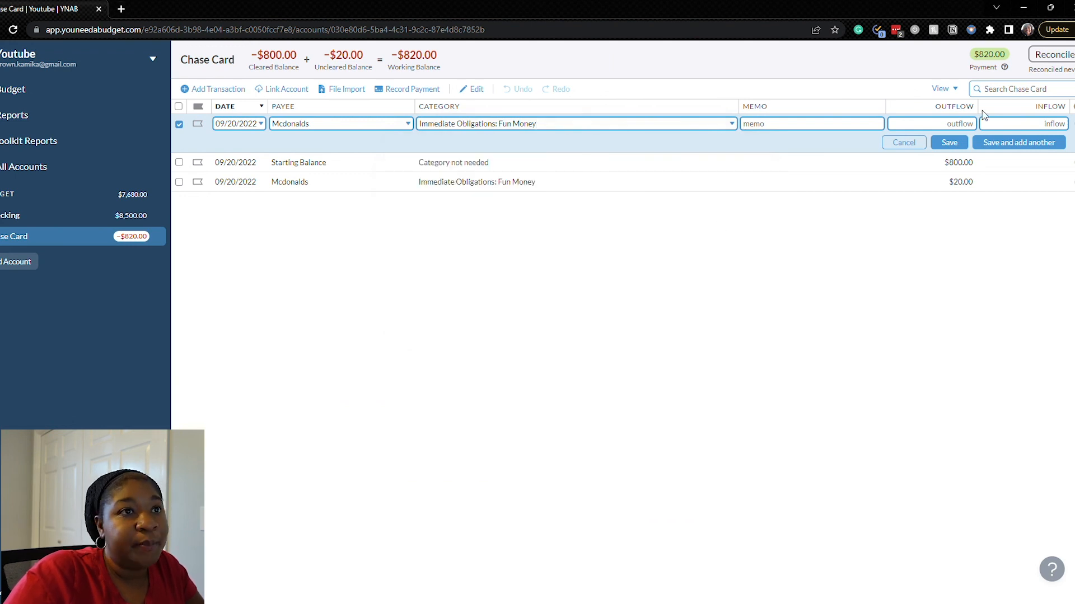
{"action": "left_click", "coordinate": [1050, 128]}
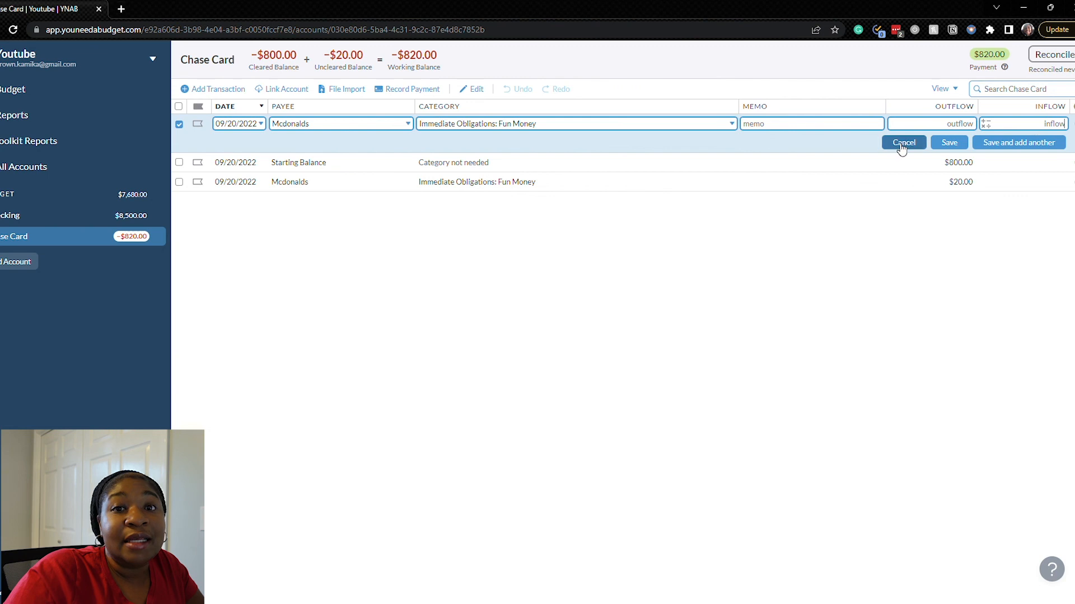
{"action": "type", "text": "20"}
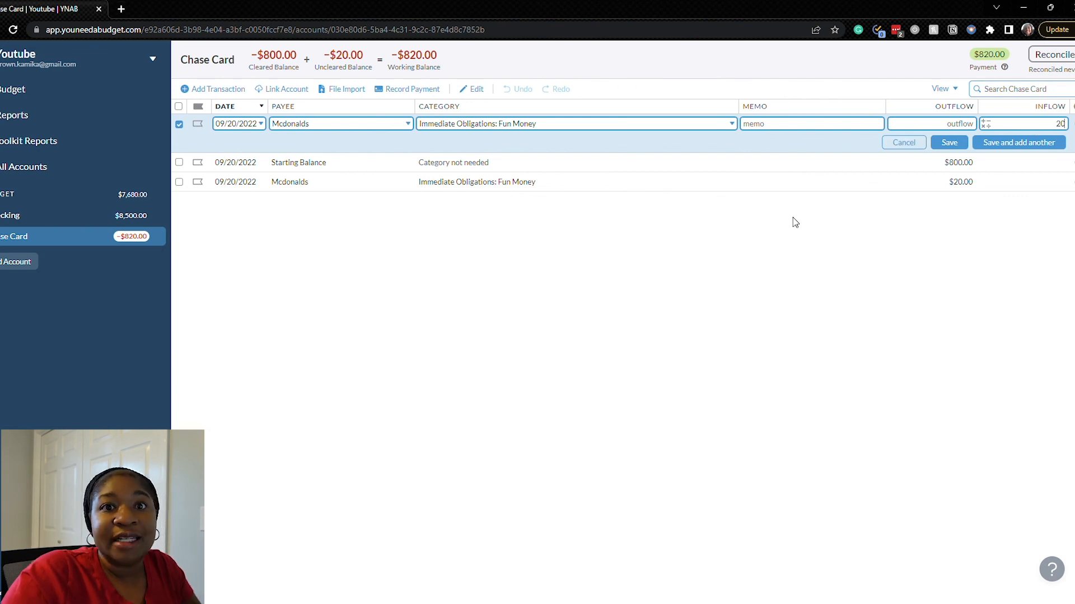
{"action": "left_click", "coordinate": [952, 143]}
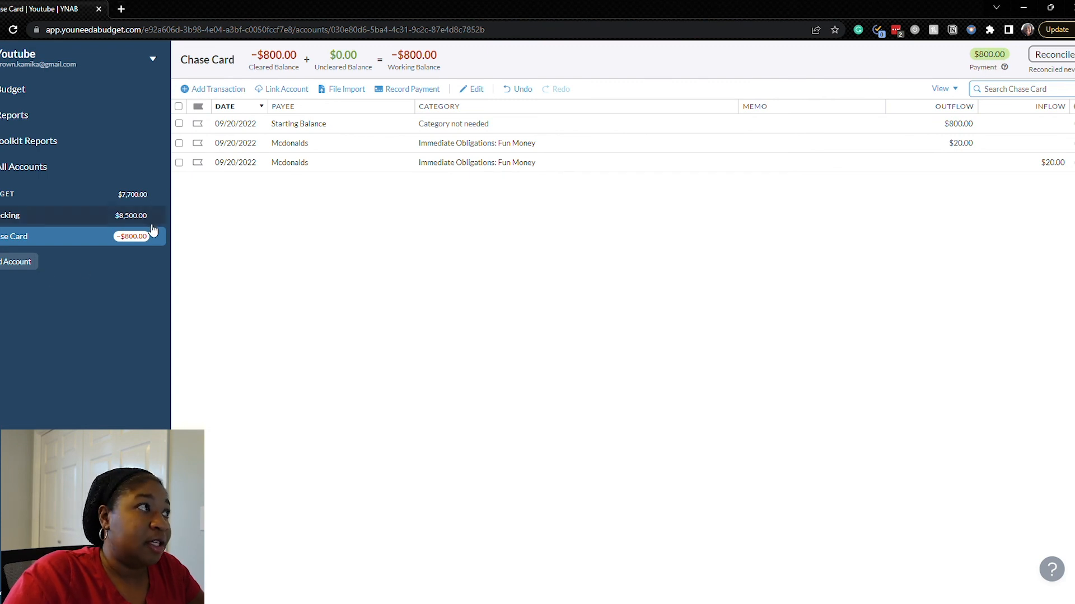
{"action": "left_click", "coordinate": [81, 89]}
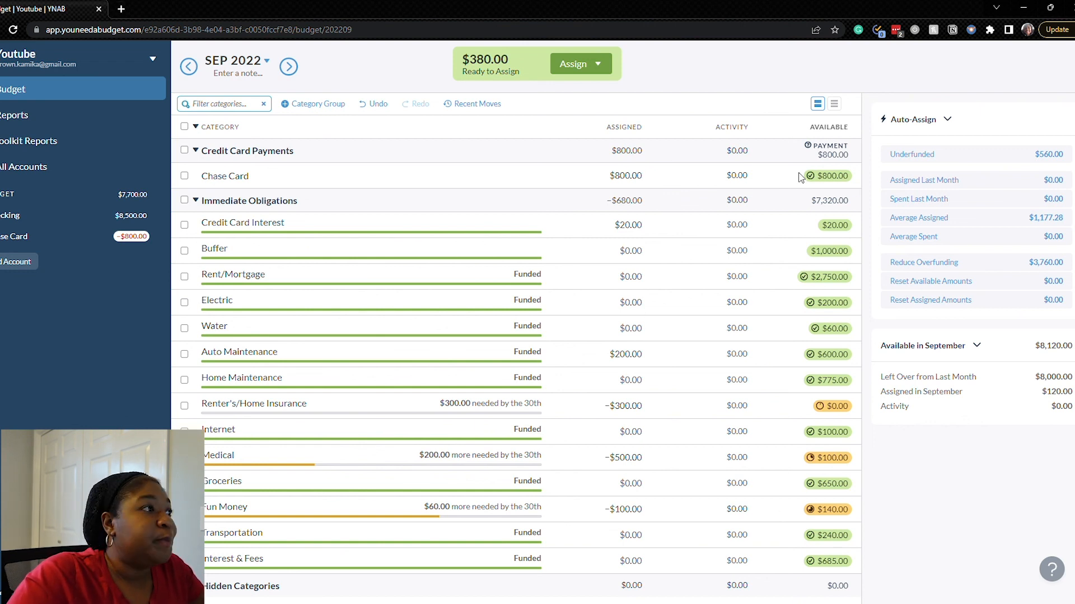
Step: Start a new transaction in the Chase Card account dated 09/20/2022, with Furniture Store as a new payee
{"action": "left_click", "coordinate": [25, 239]}
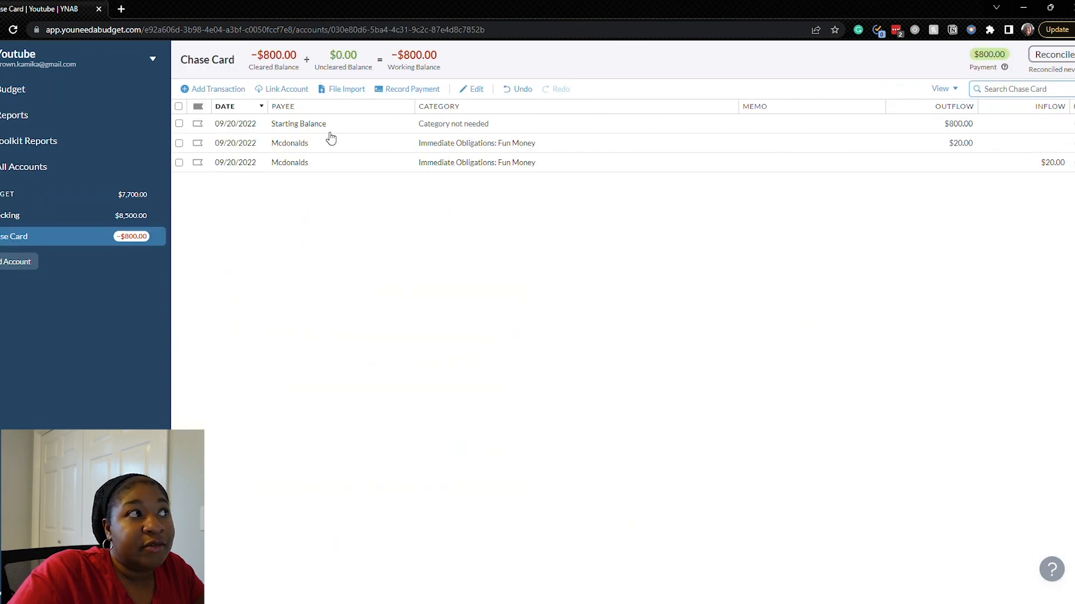
{"action": "left_click", "coordinate": [231, 89]}
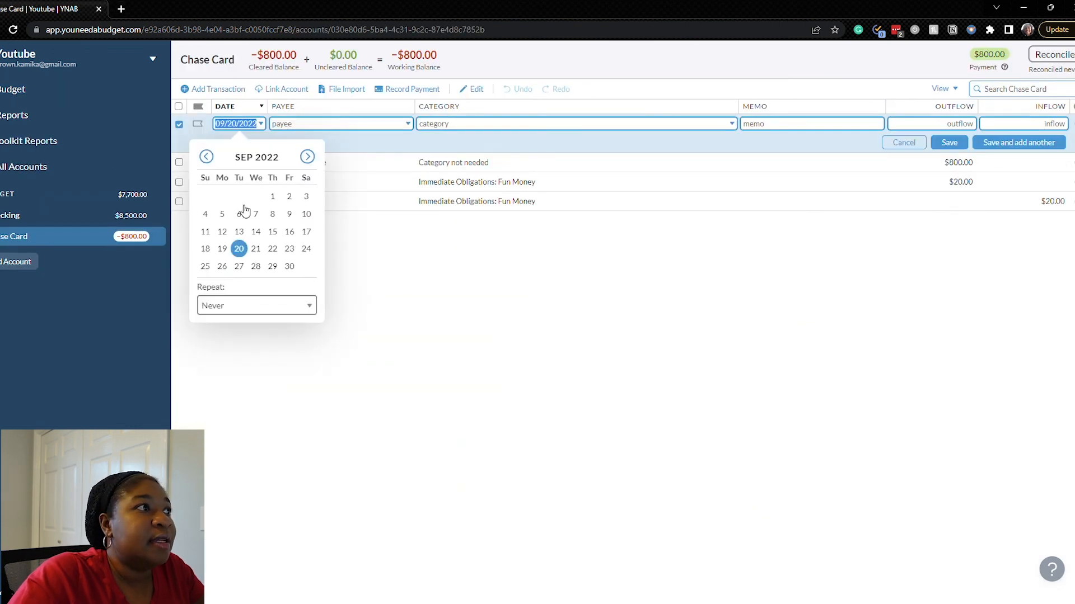
{"action": "left_click", "coordinate": [239, 249]}
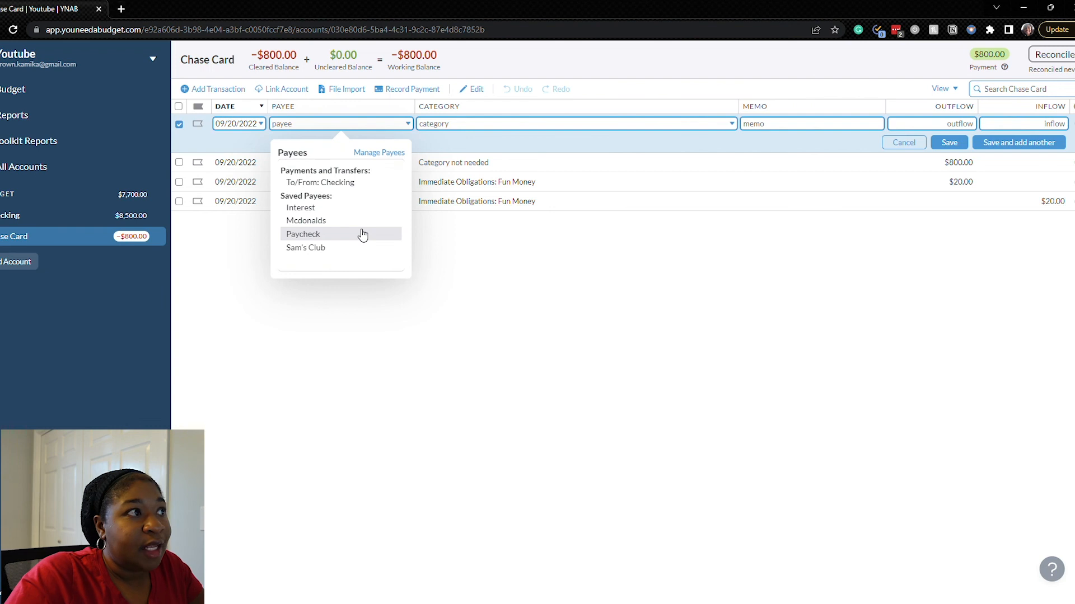
{"action": "type", "text": "Fu"}
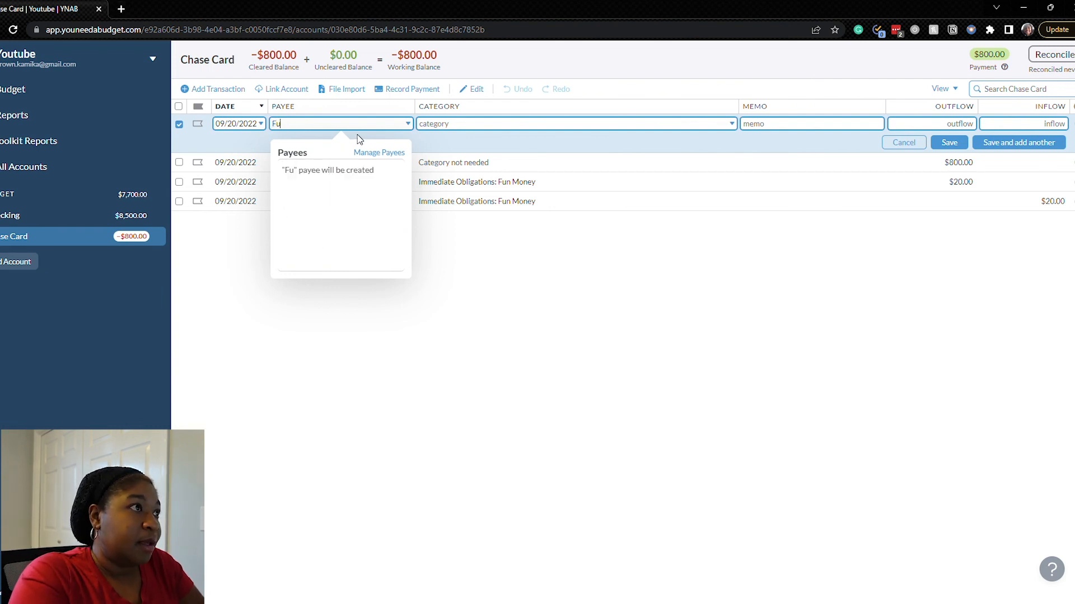
{"action": "type", "text": "rnitur"}
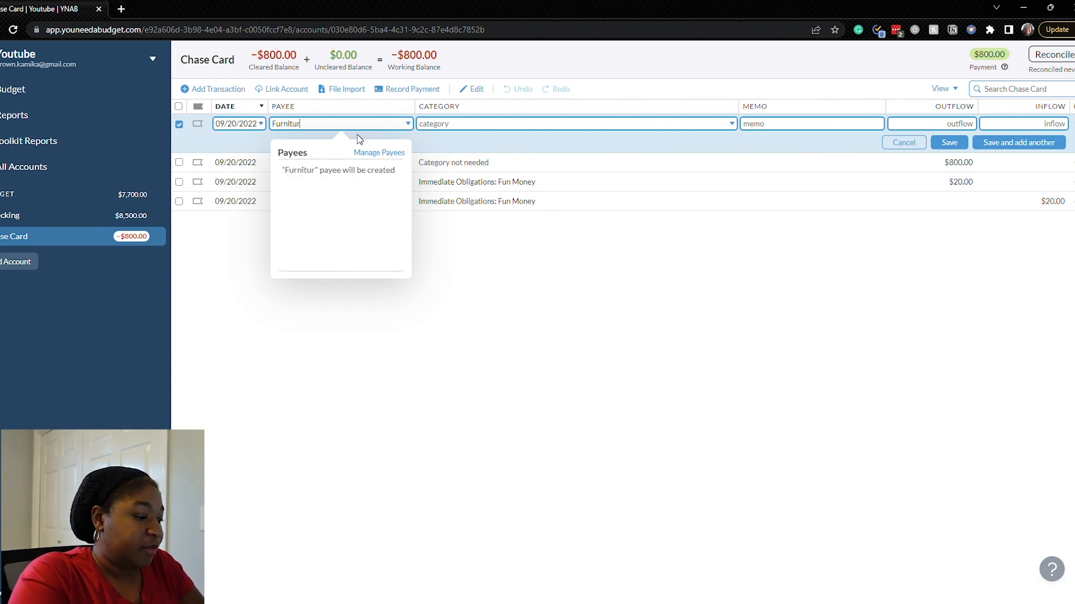
{"action": "type", "text": "e Store"}
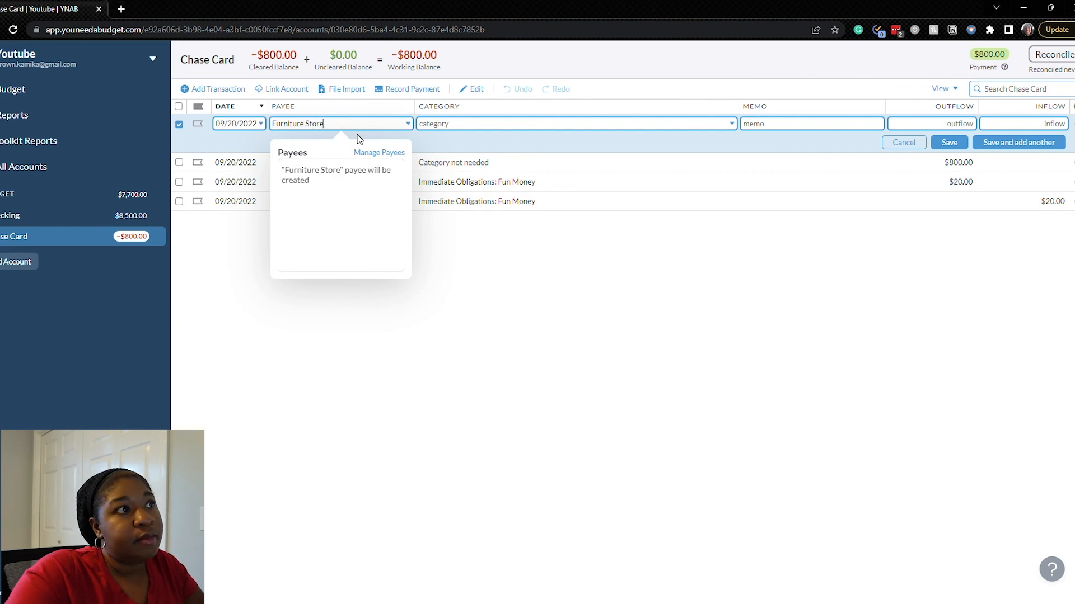
Step: Save the Furniture Store refund under Home Maintenance with an inflow of 200, and check that category's activity in the September 2022 budget
{"action": "left_click", "coordinate": [468, 124]}
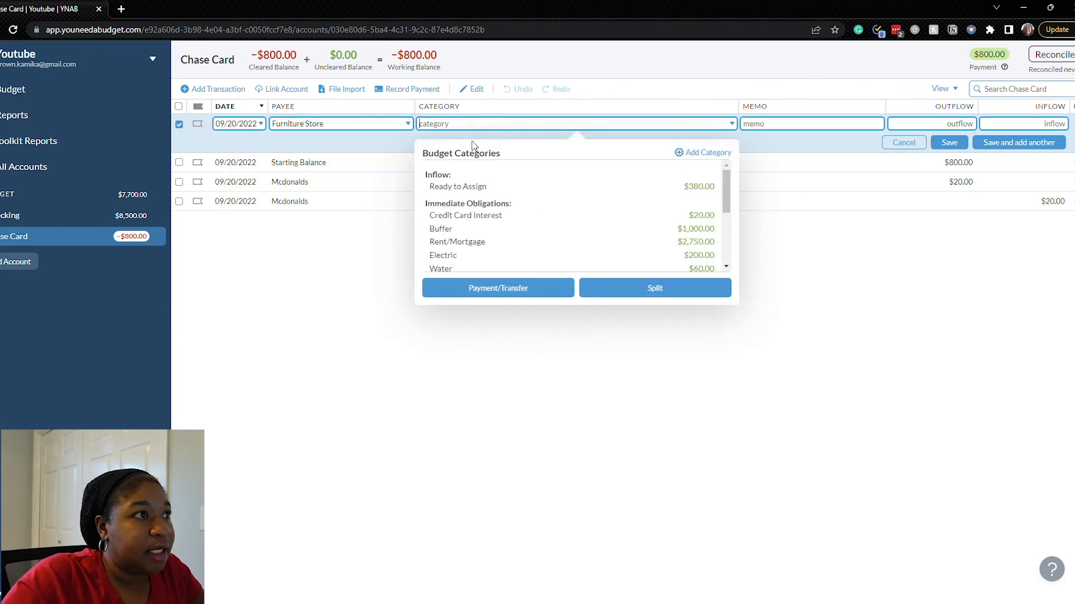
{"action": "scroll", "coordinate": [526, 235], "scroll_direction": "down", "scroll_amount": 1}
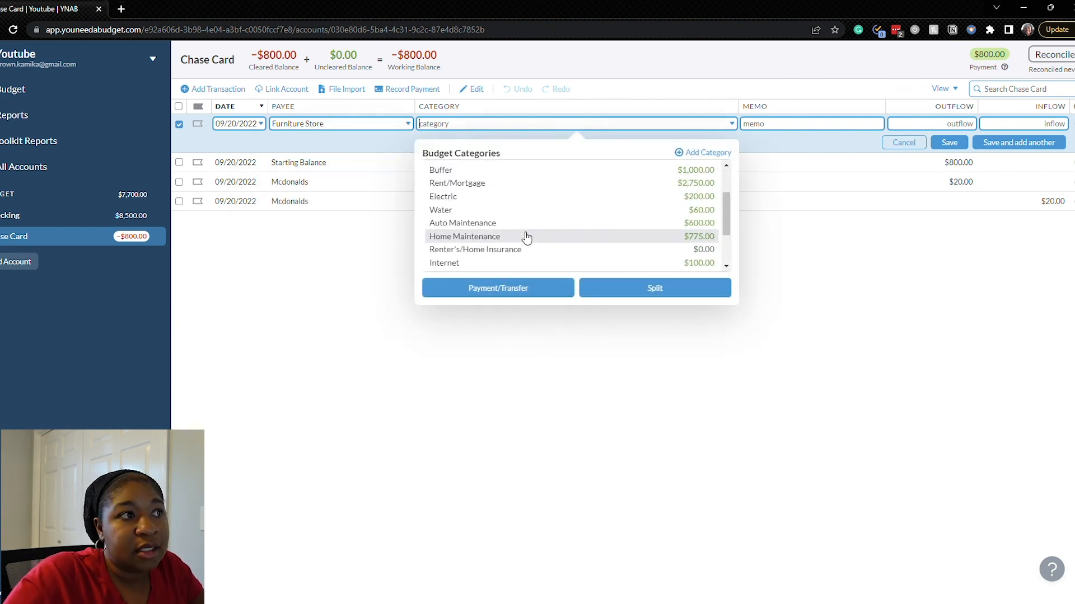
{"action": "left_click", "coordinate": [526, 238]}
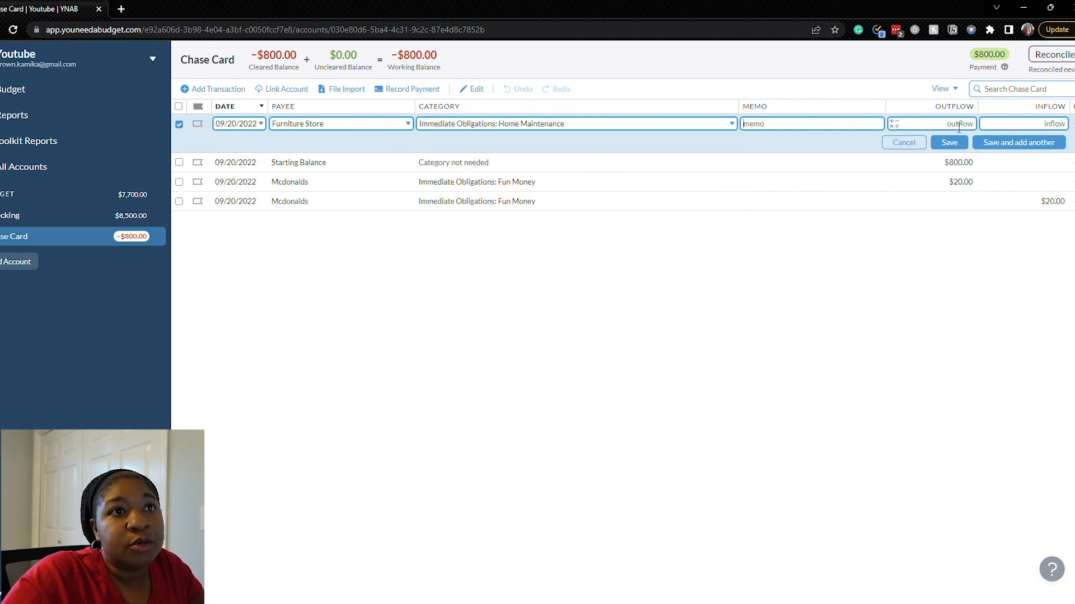
{"action": "type", "text": "200"}
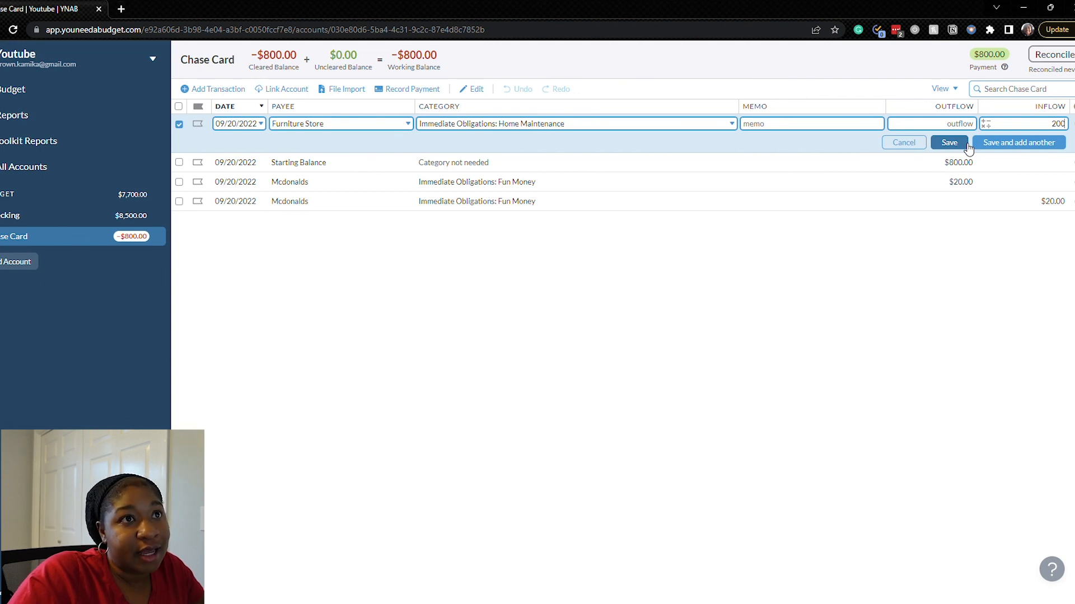
{"action": "left_click", "coordinate": [949, 142]}
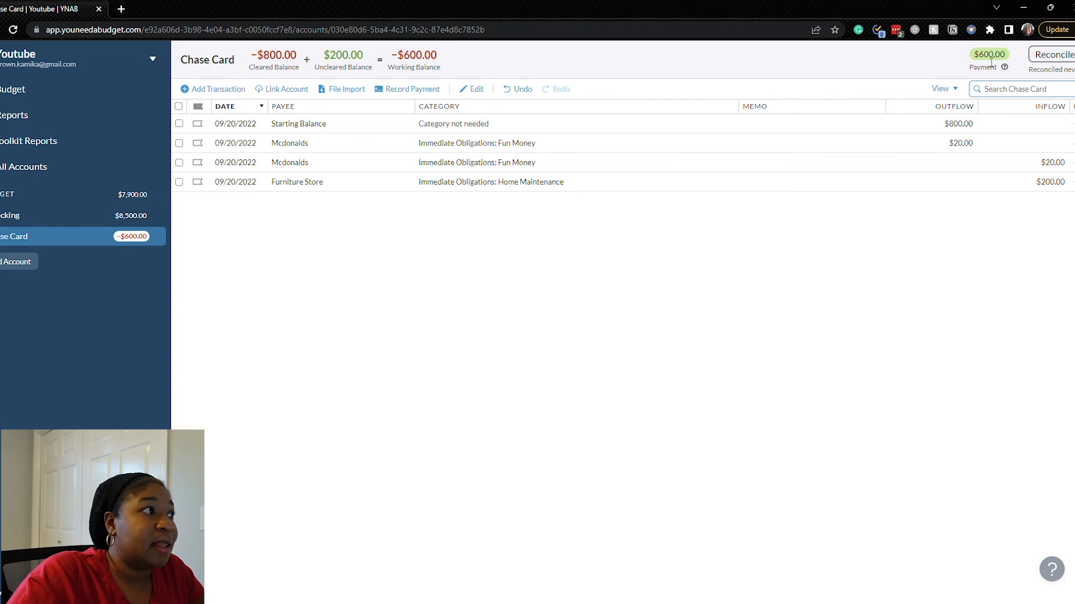
{"action": "left_click", "coordinate": [50, 101]}
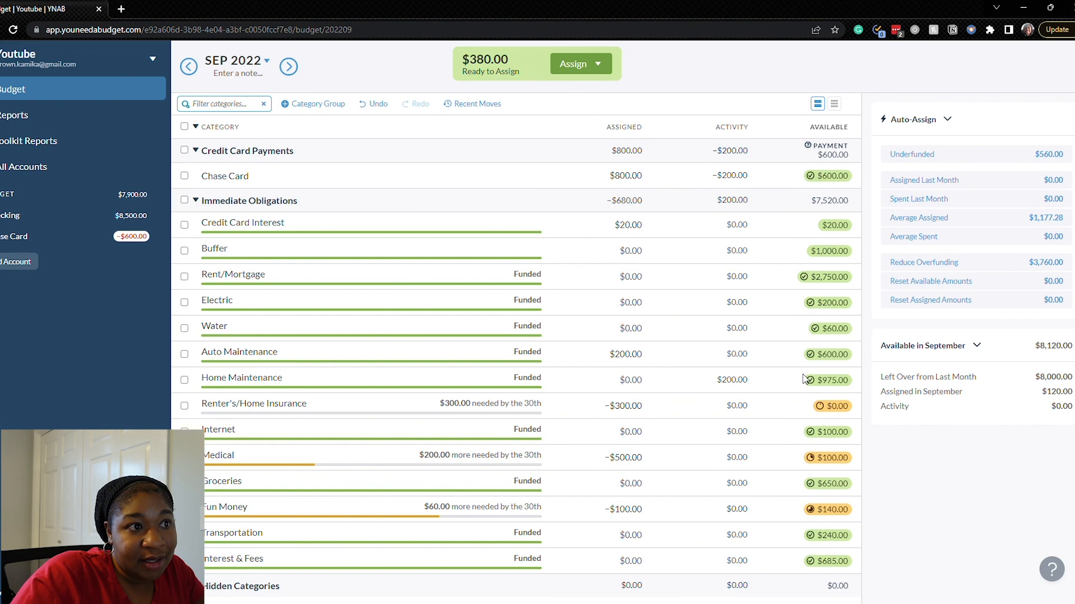
{"action": "left_click", "coordinate": [732, 380]}
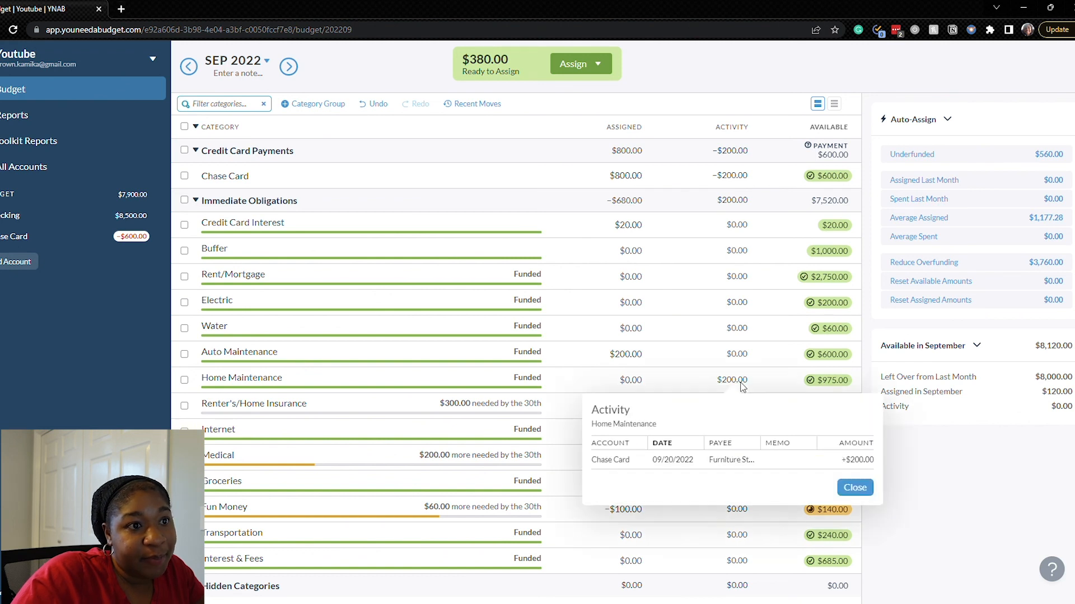